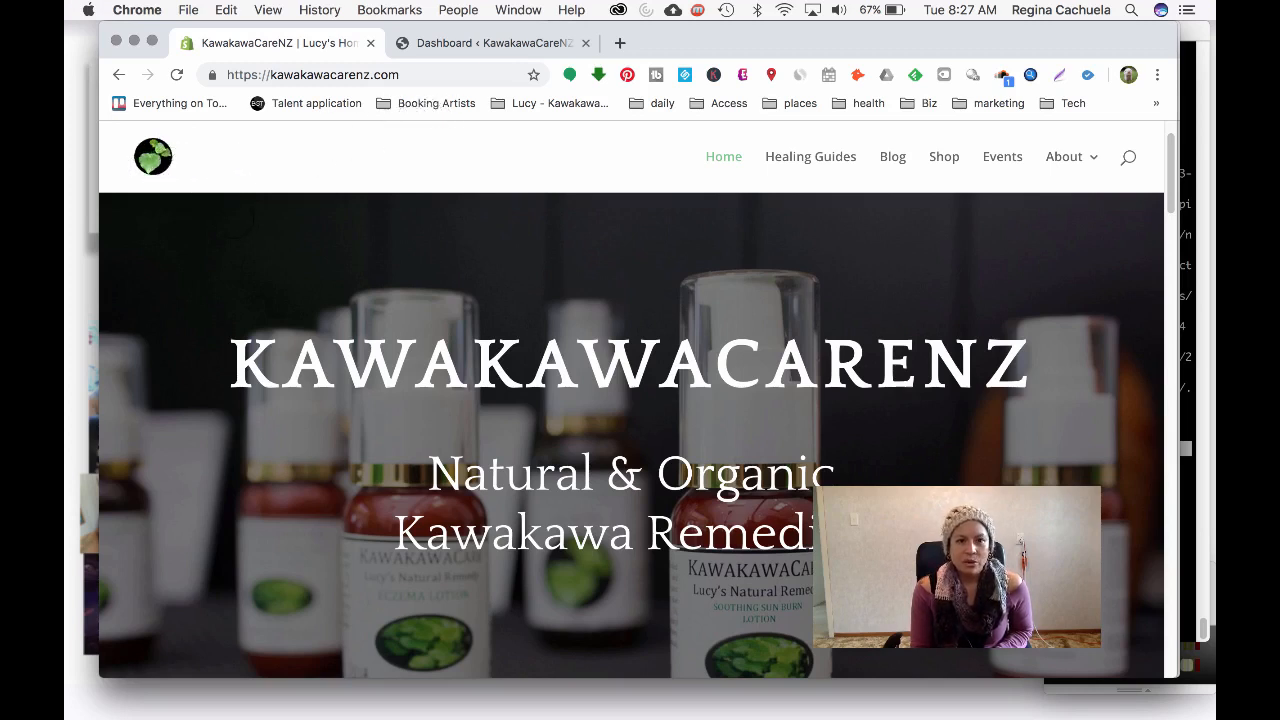
Open the website's header logo image in a new tab and save it to the computer as logo.jpg.
right_click(155, 152)
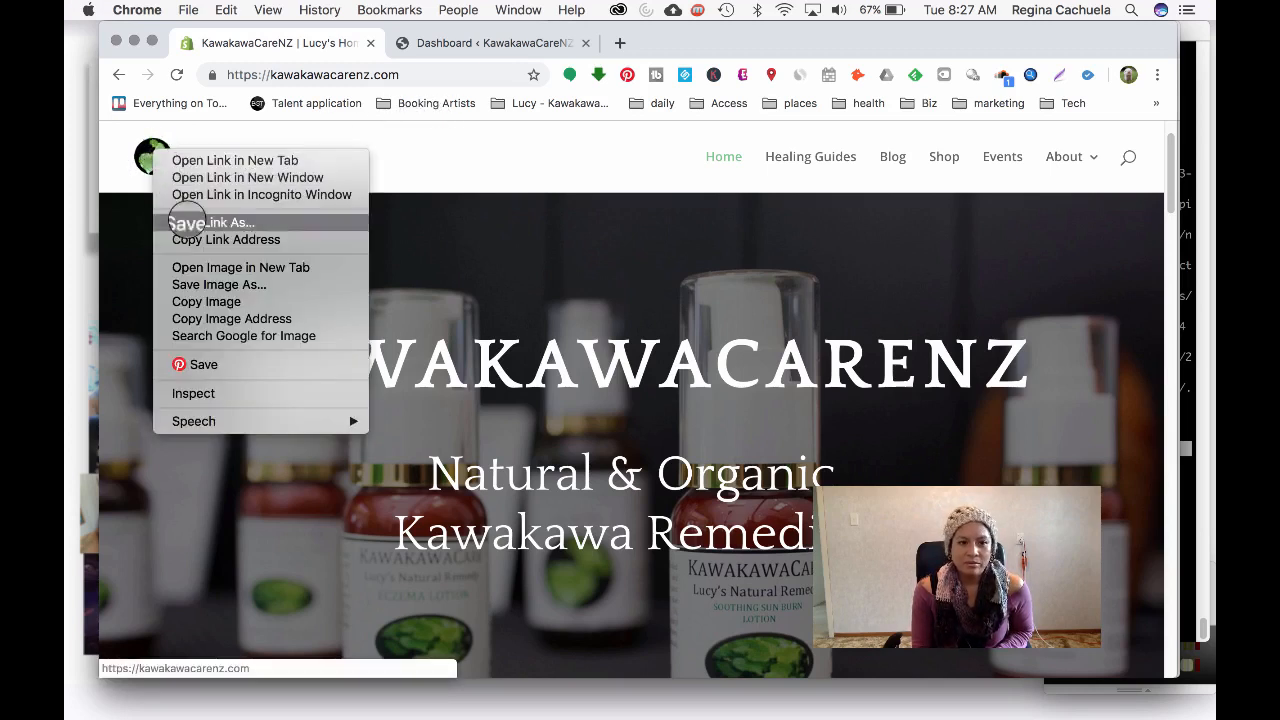
click(200, 267)
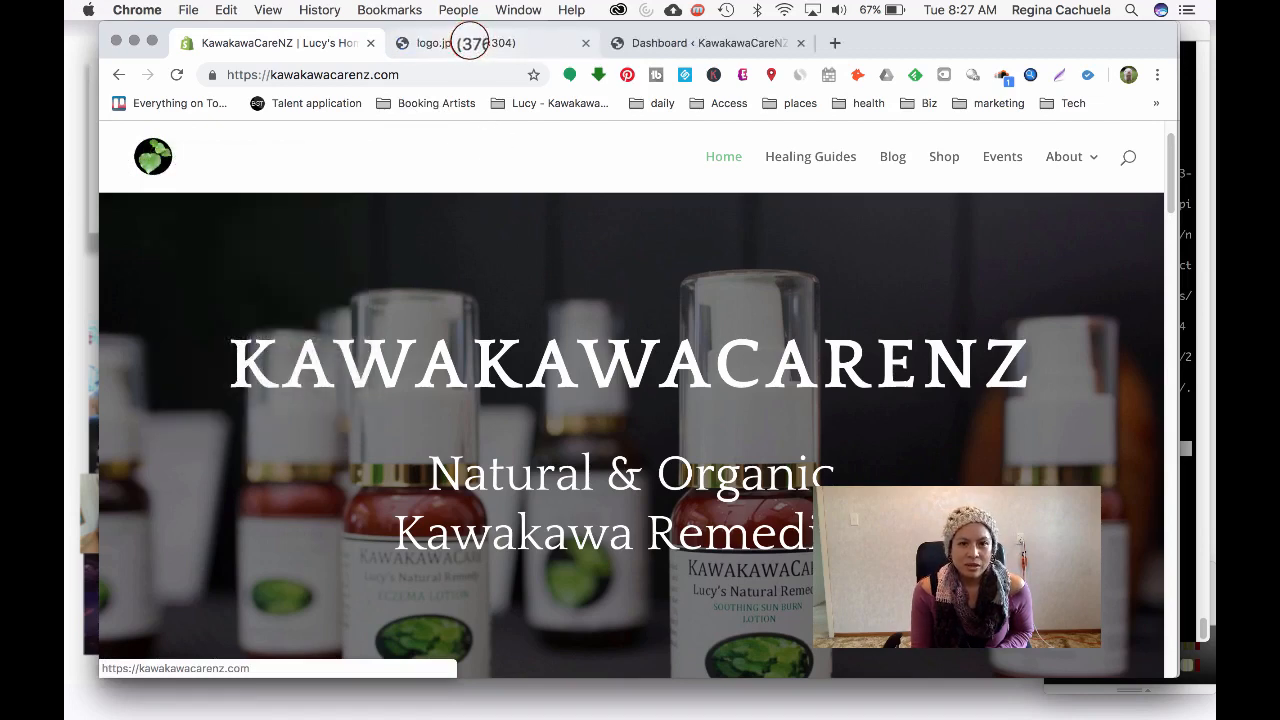
click(420, 43)
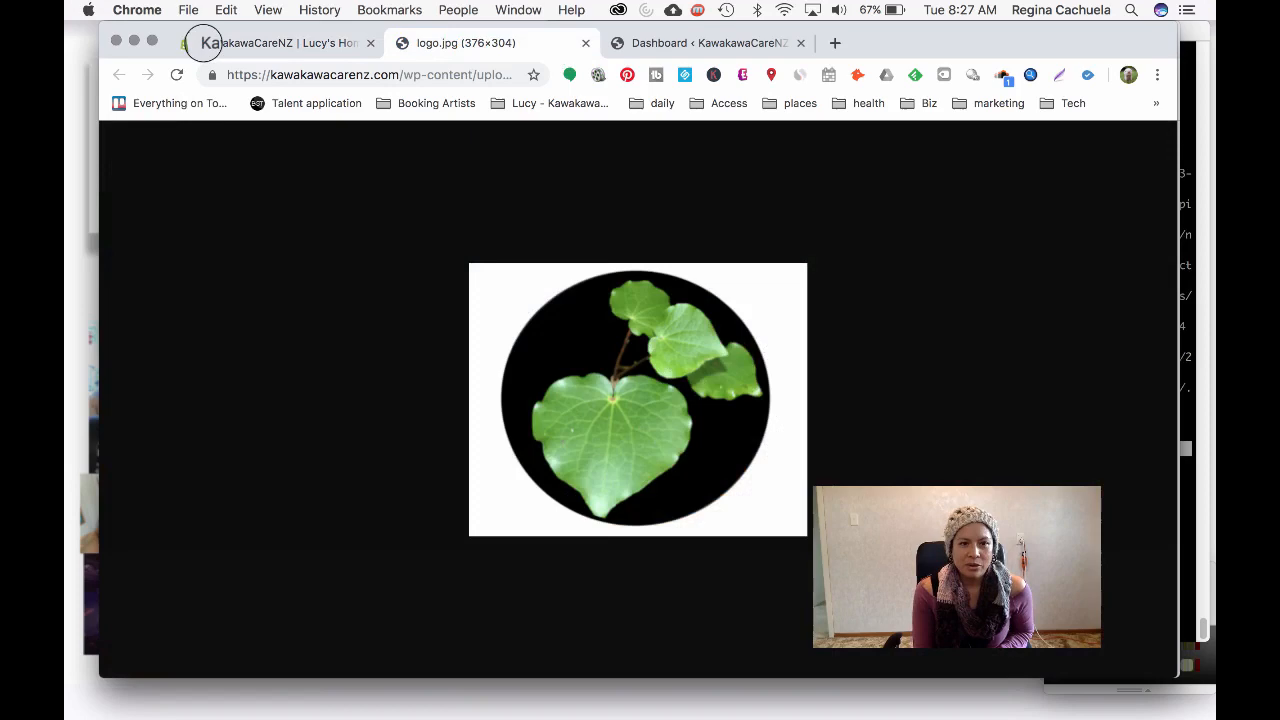
click(186, 12)
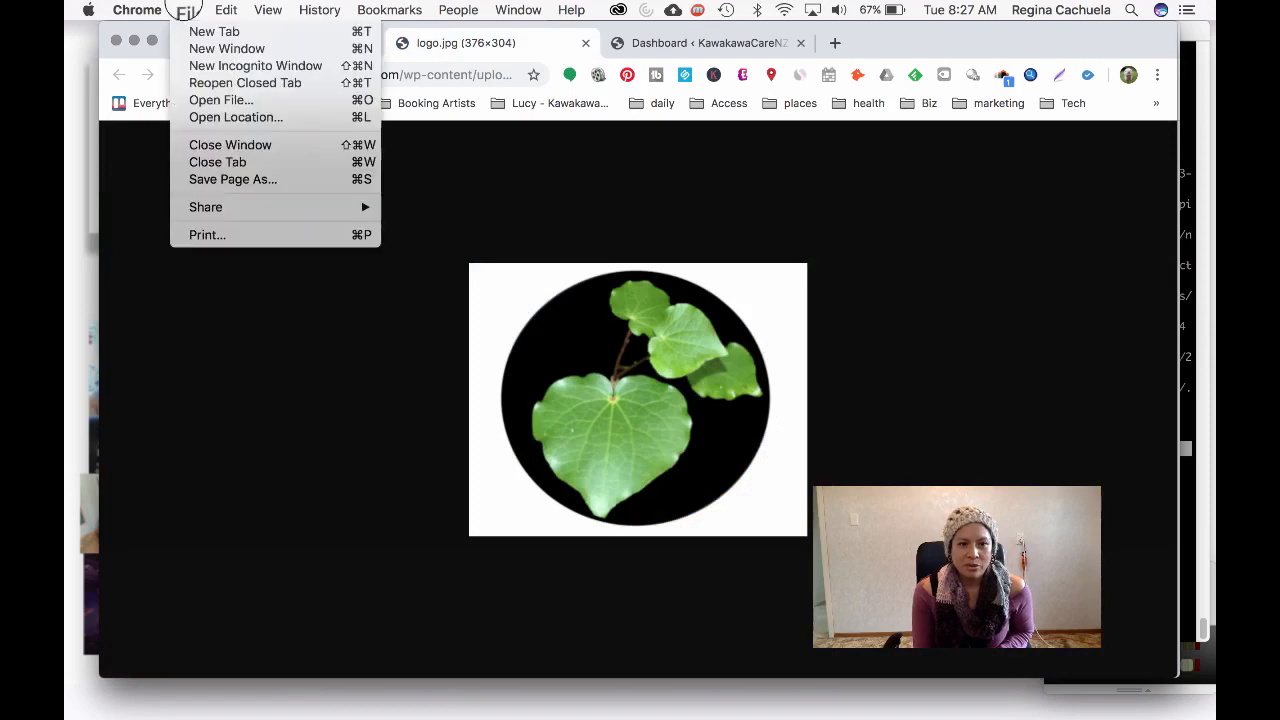
click(233, 179)
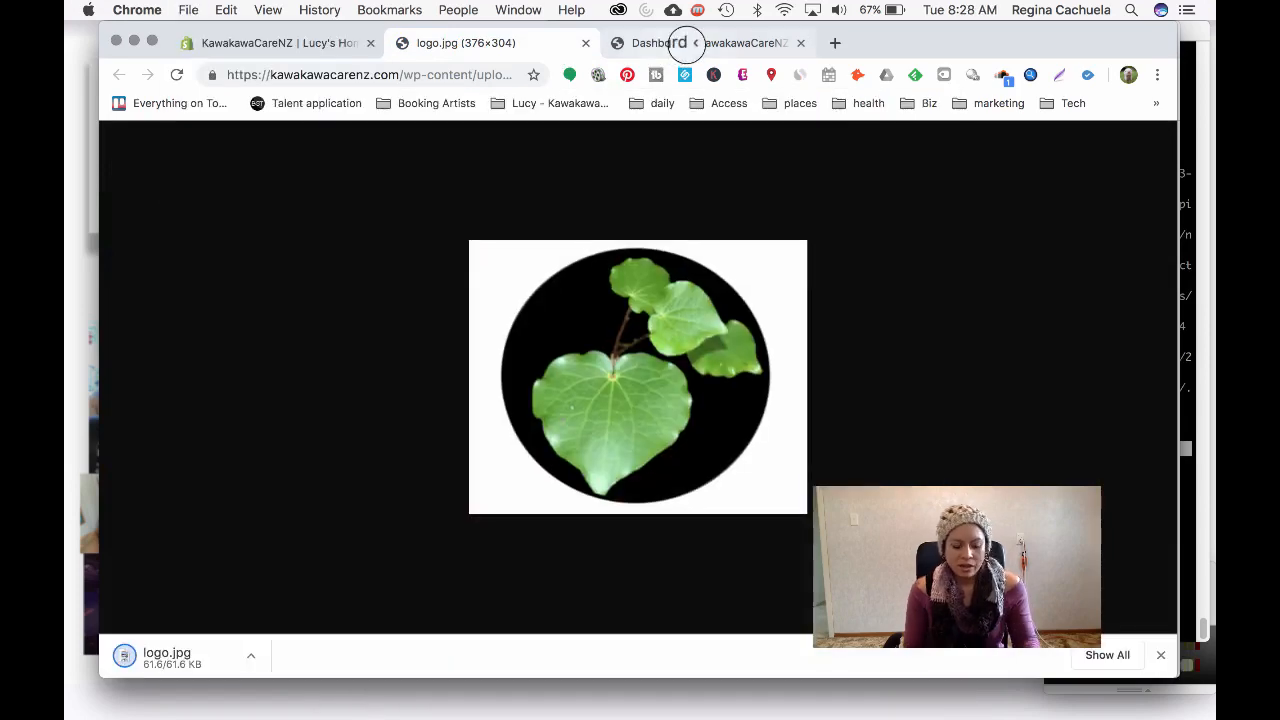
Load canva.com in a new browser tab and dismiss the security notice.
key(super+t)
text(canva.com)
key(Return)
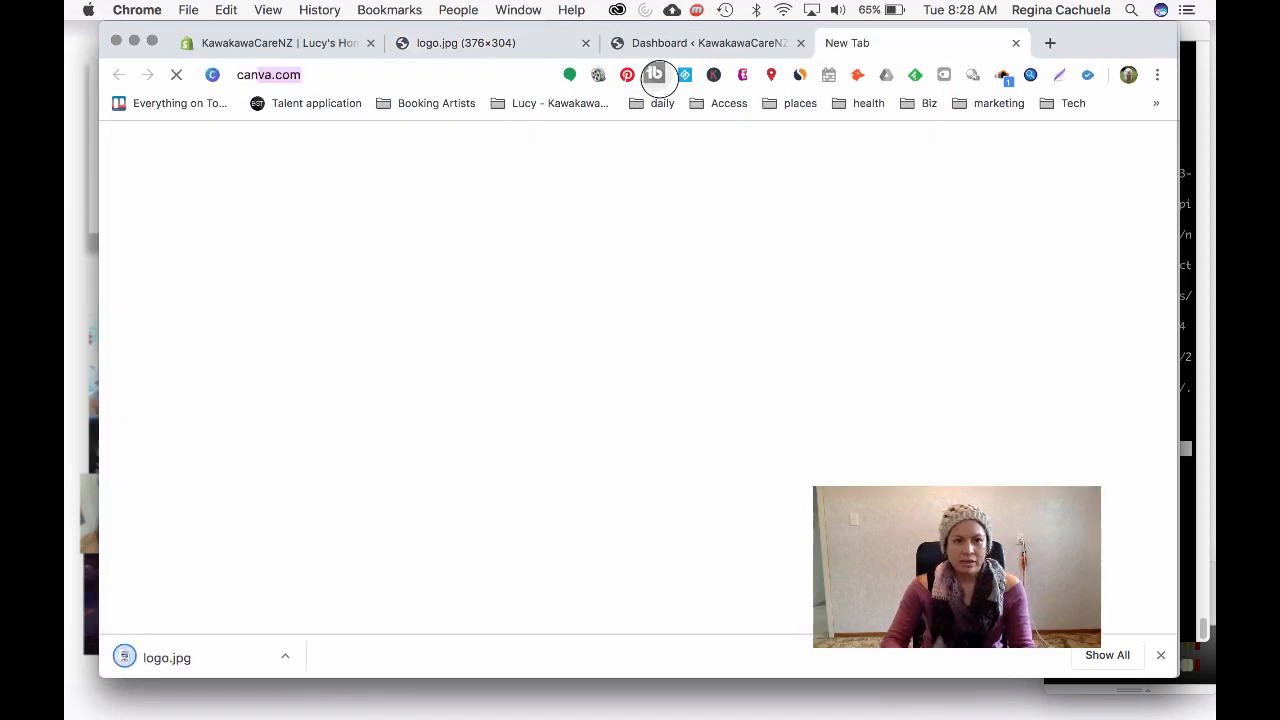
key(Return)
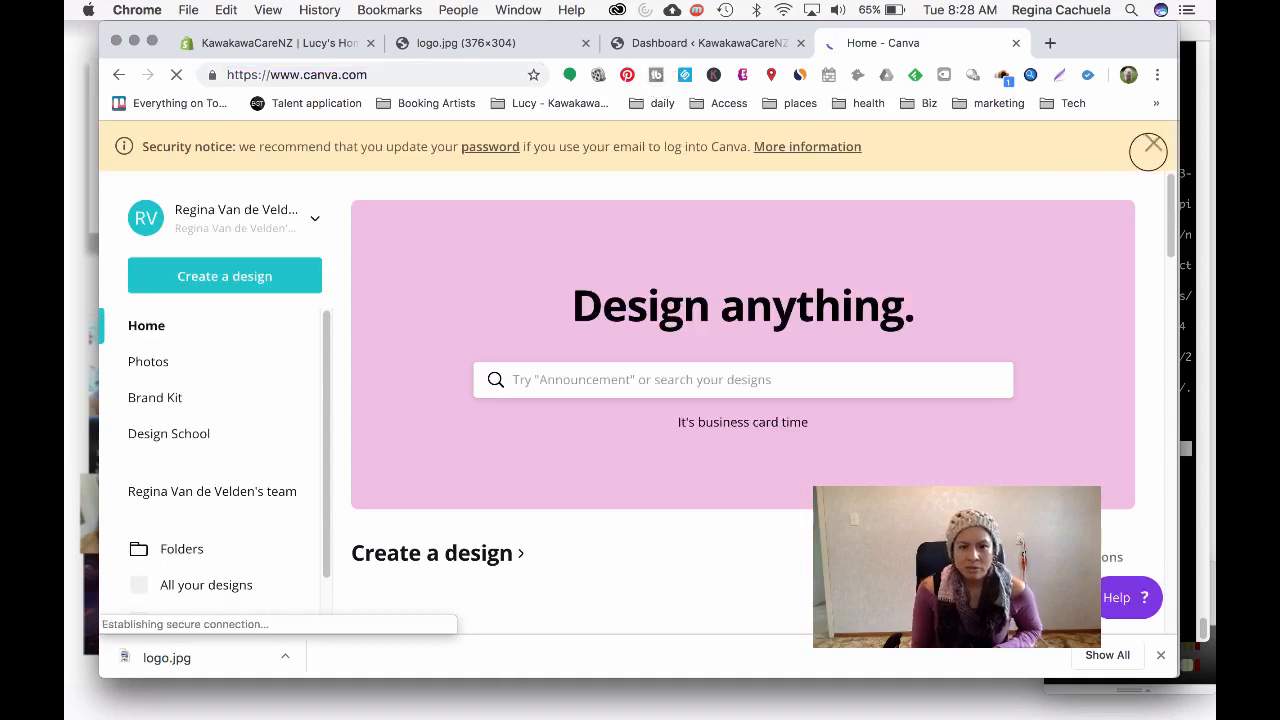
click(1152, 147)
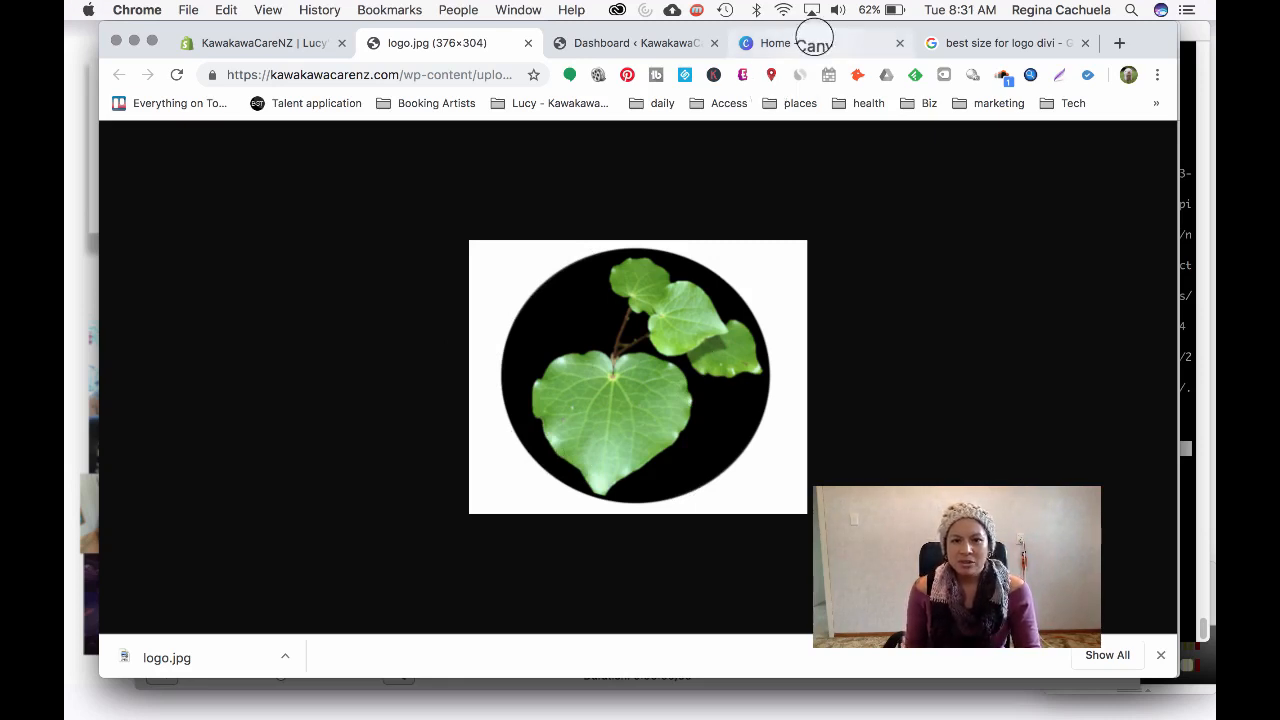
Create a new Canva design with custom dimensions of 1000 by 304 px.
click(815, 42)
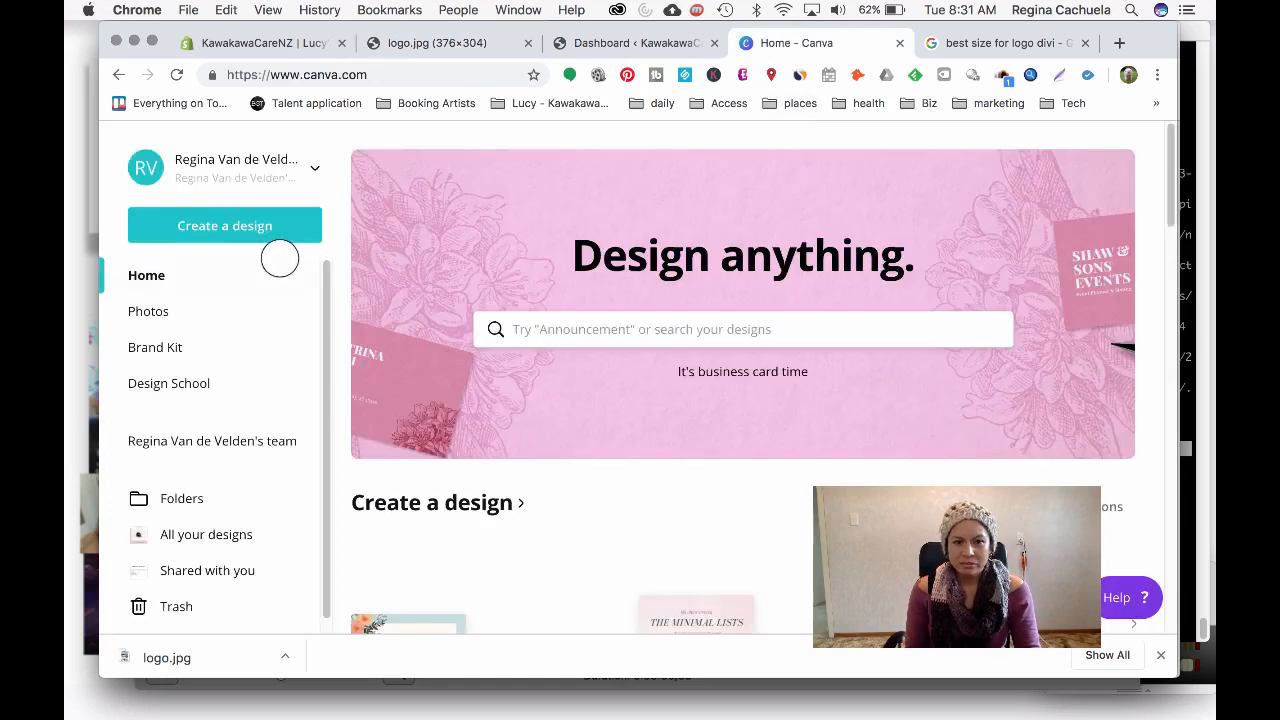
click(226, 220)
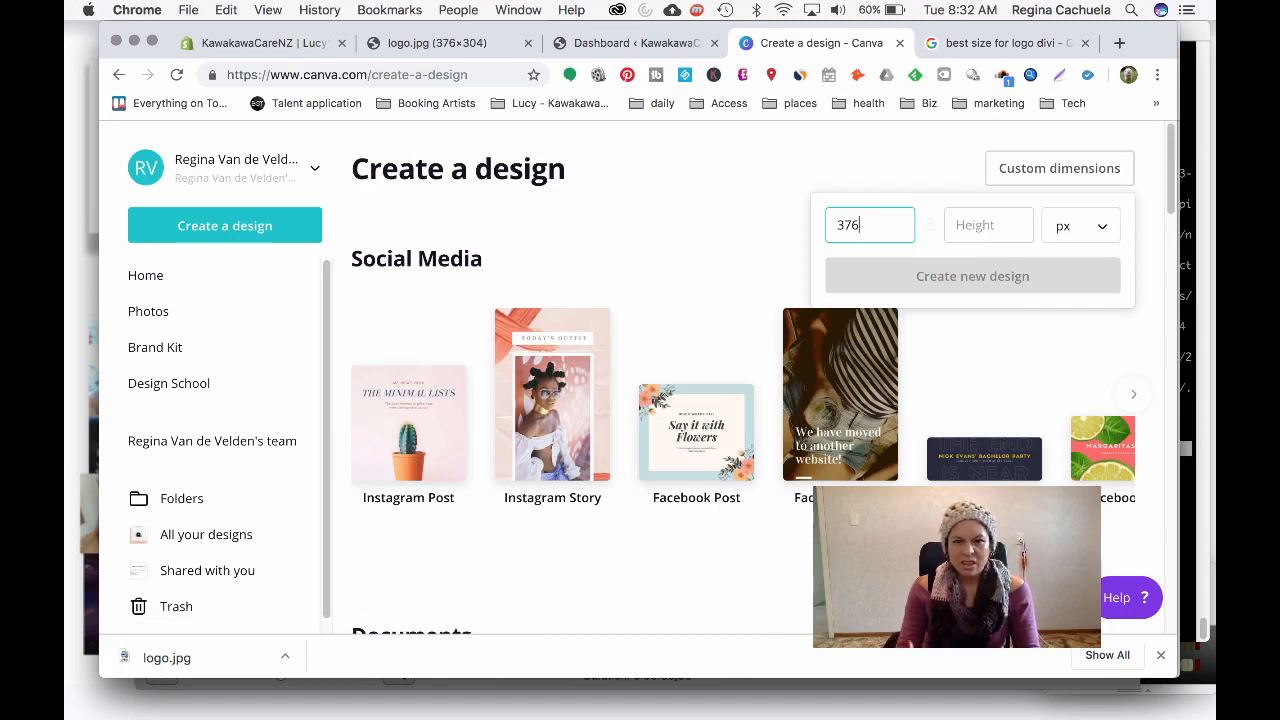
click(990, 225)
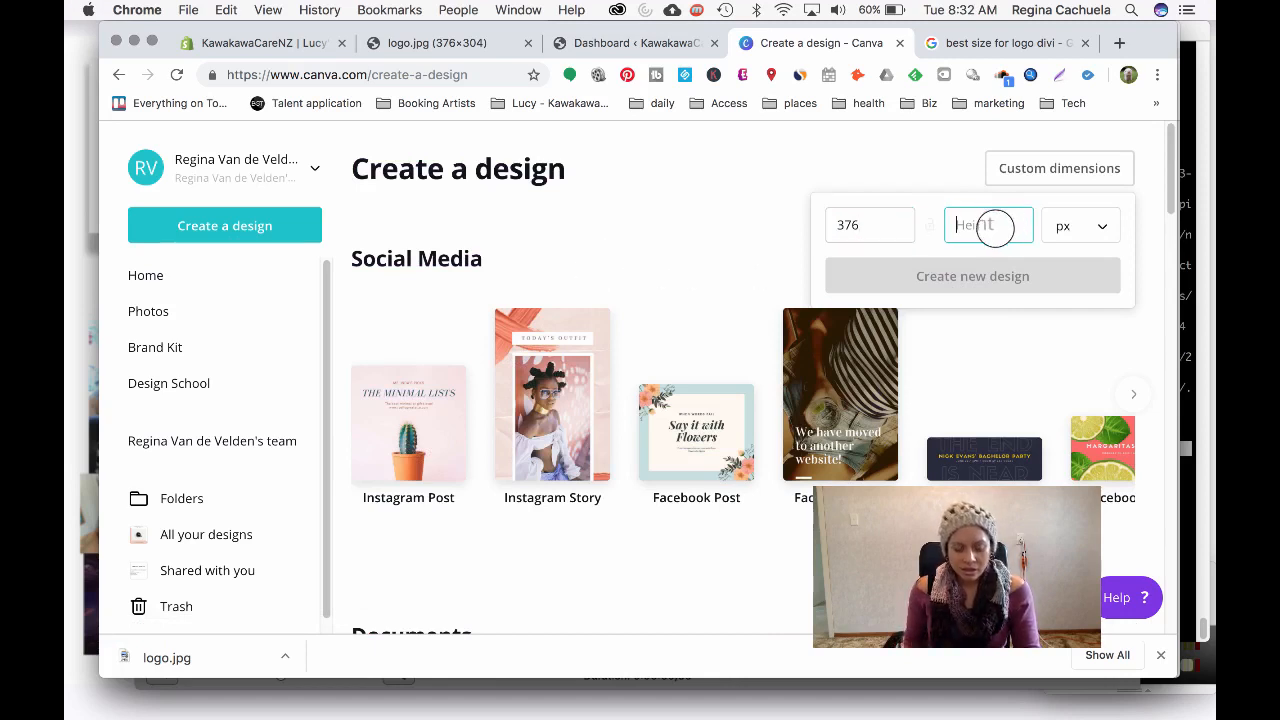
text(304)
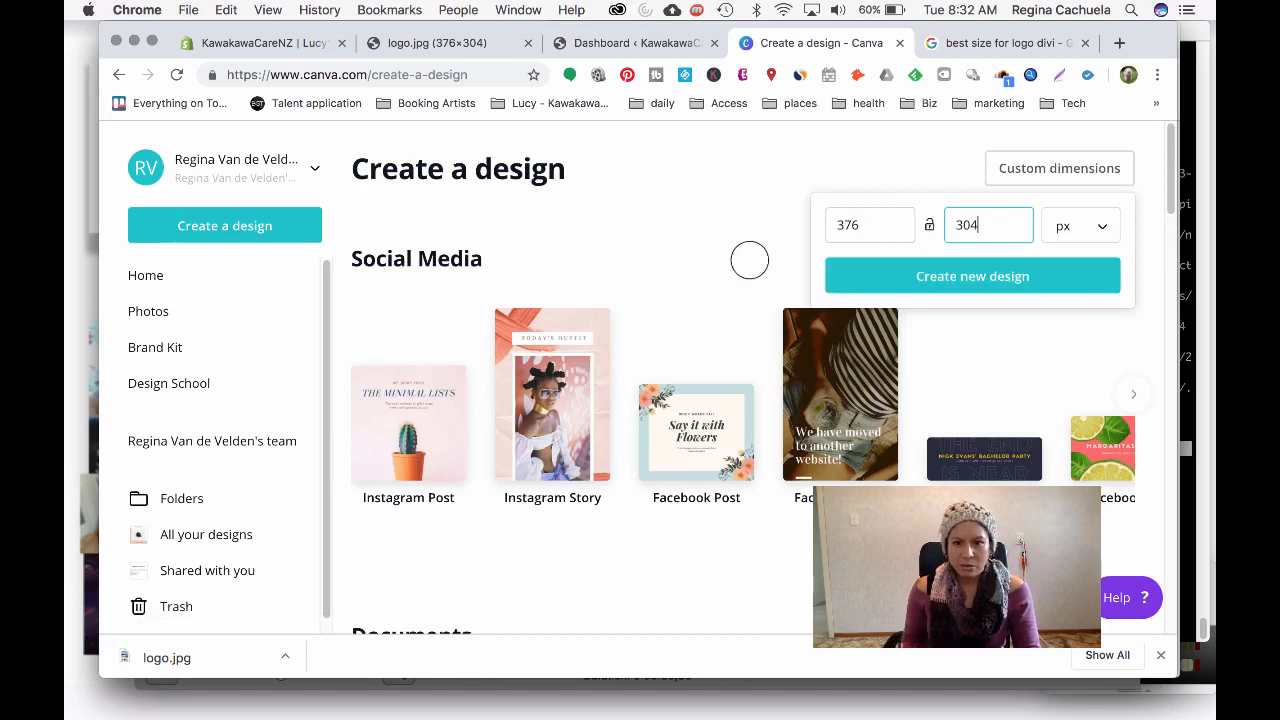
click(851, 223)
drag(866, 223, 826, 218)
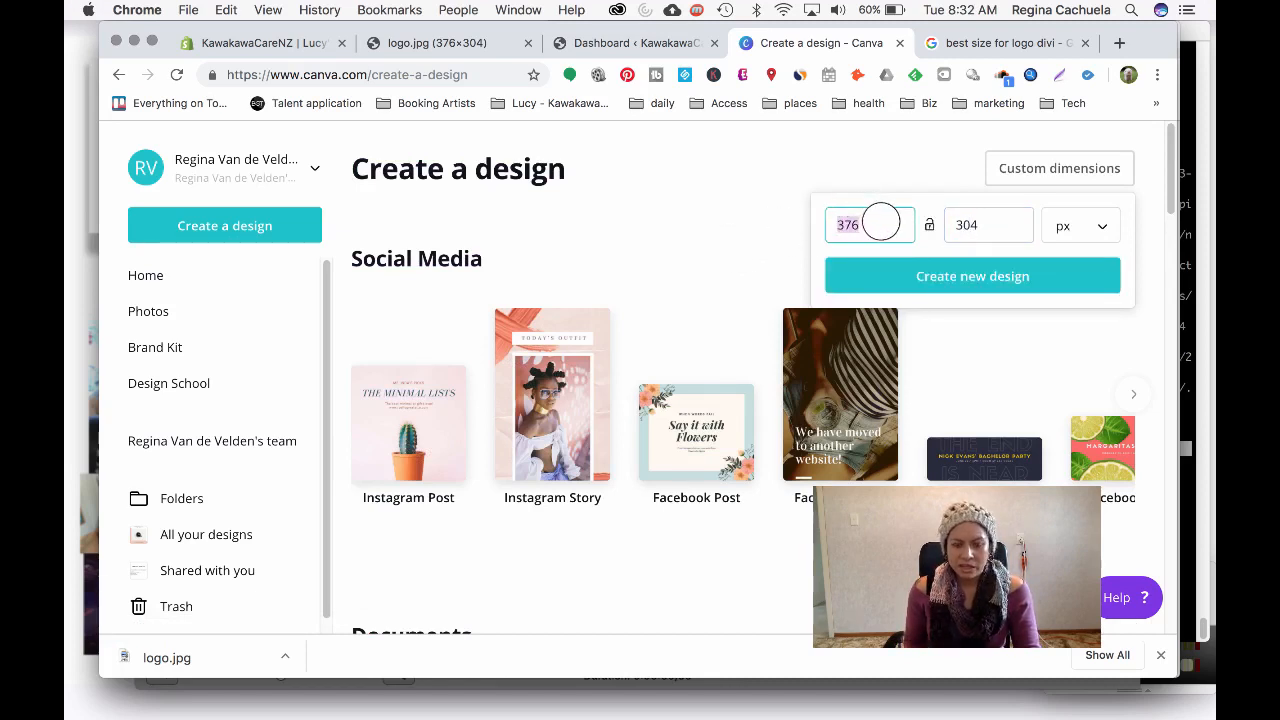
text(100)
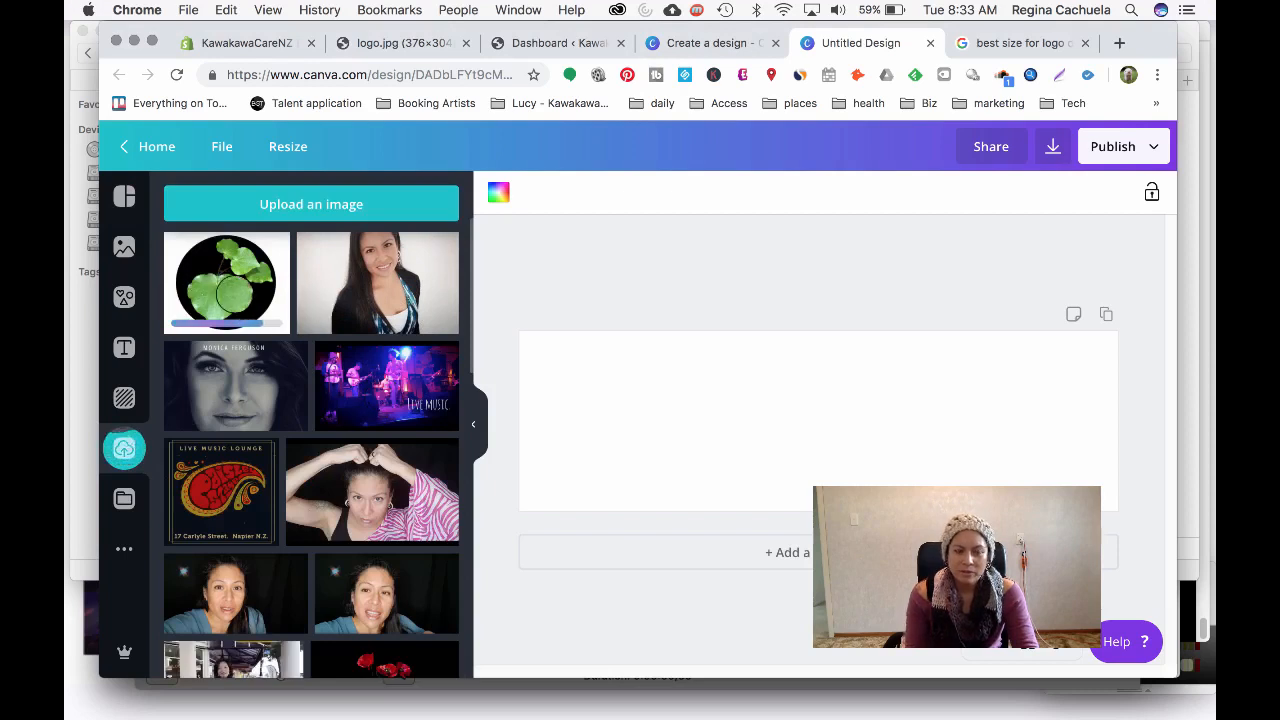
Place the uploaded leaf logo on the canvas, move it to the left end and enlarge it to fill the full canvas height.
click(226, 280)
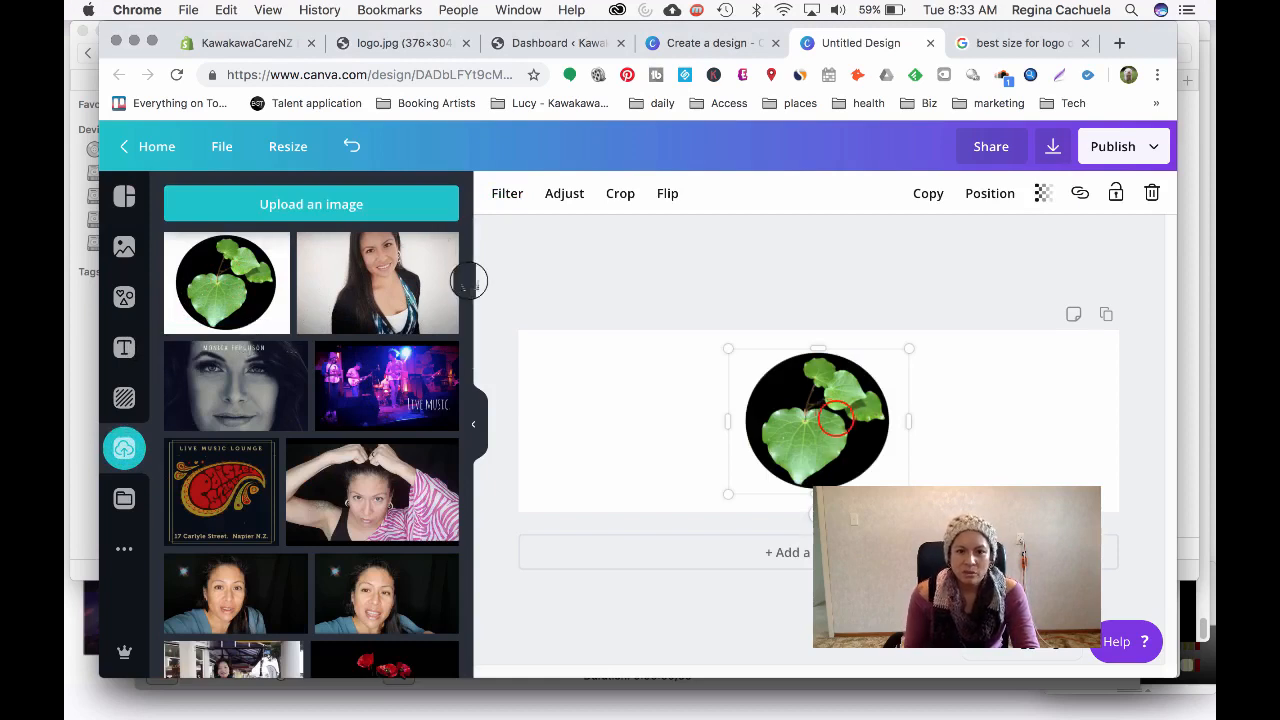
drag(835, 418, 642, 421)
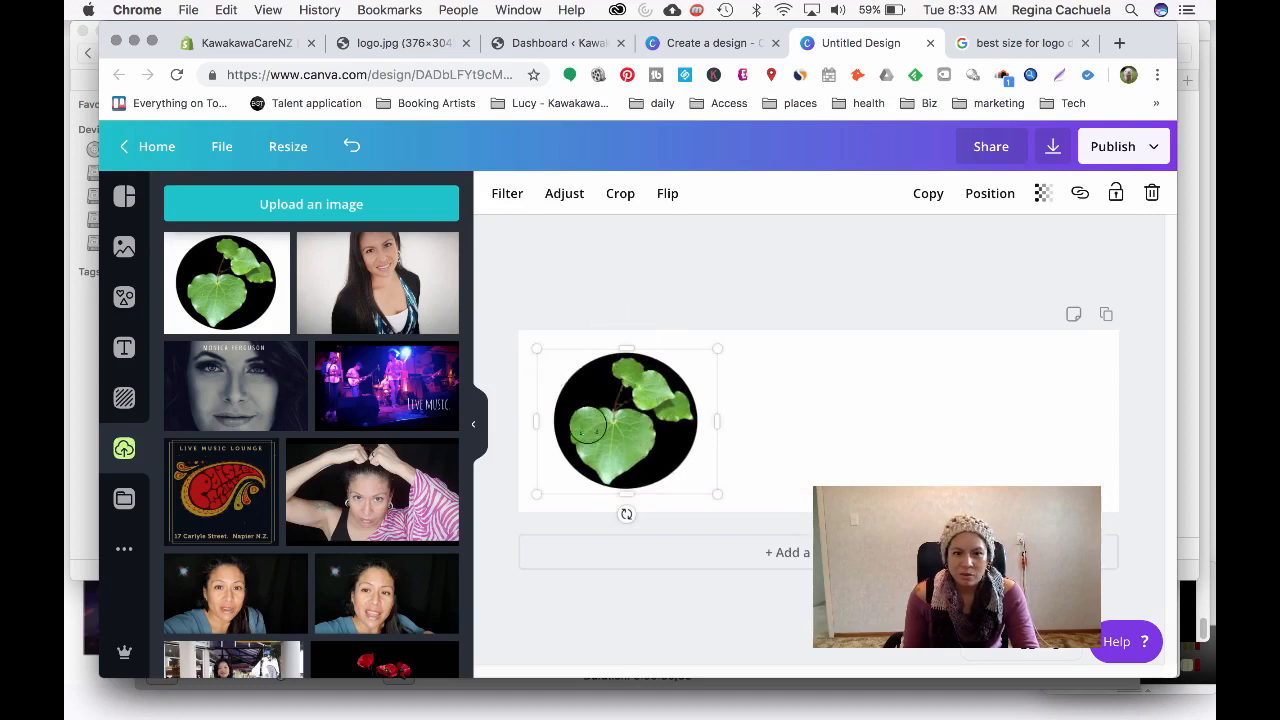
drag(592, 356, 573, 338)
drag(697, 481, 740, 529)
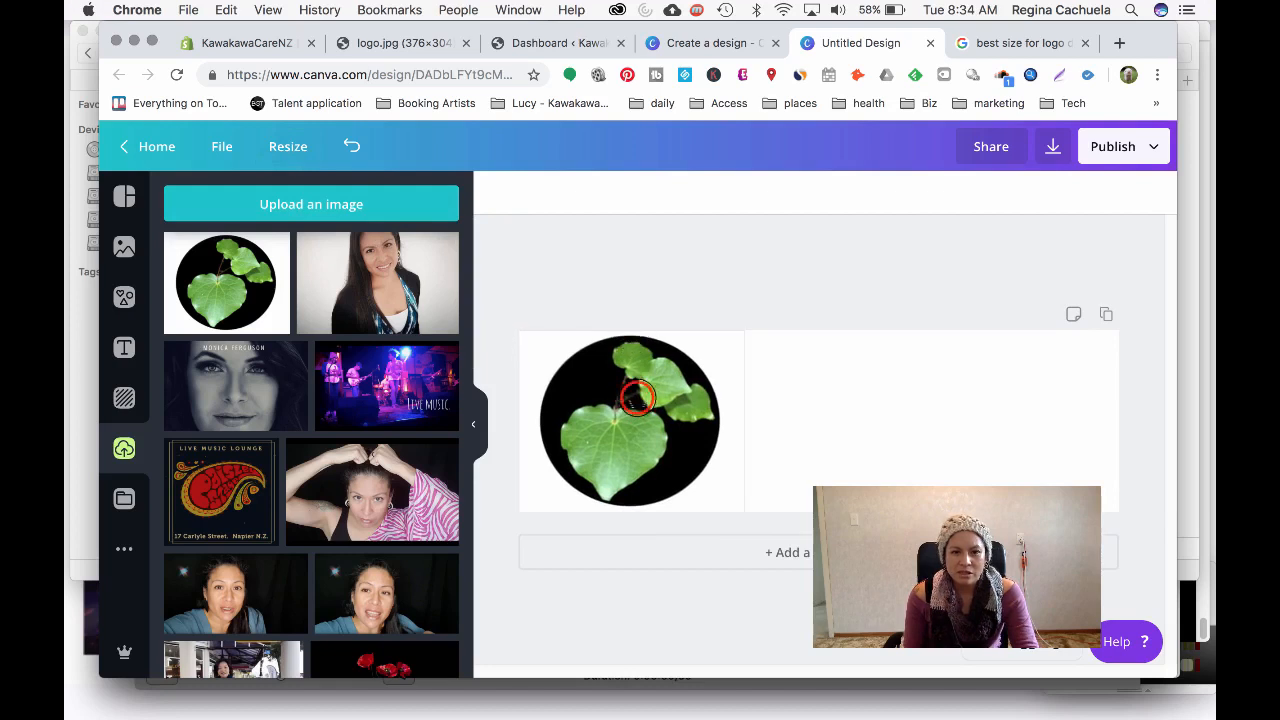
mouse_move(637, 397)
mouse_down()
mouse_move(620, 403)
mouse_move(636, 400)
mouse_up()
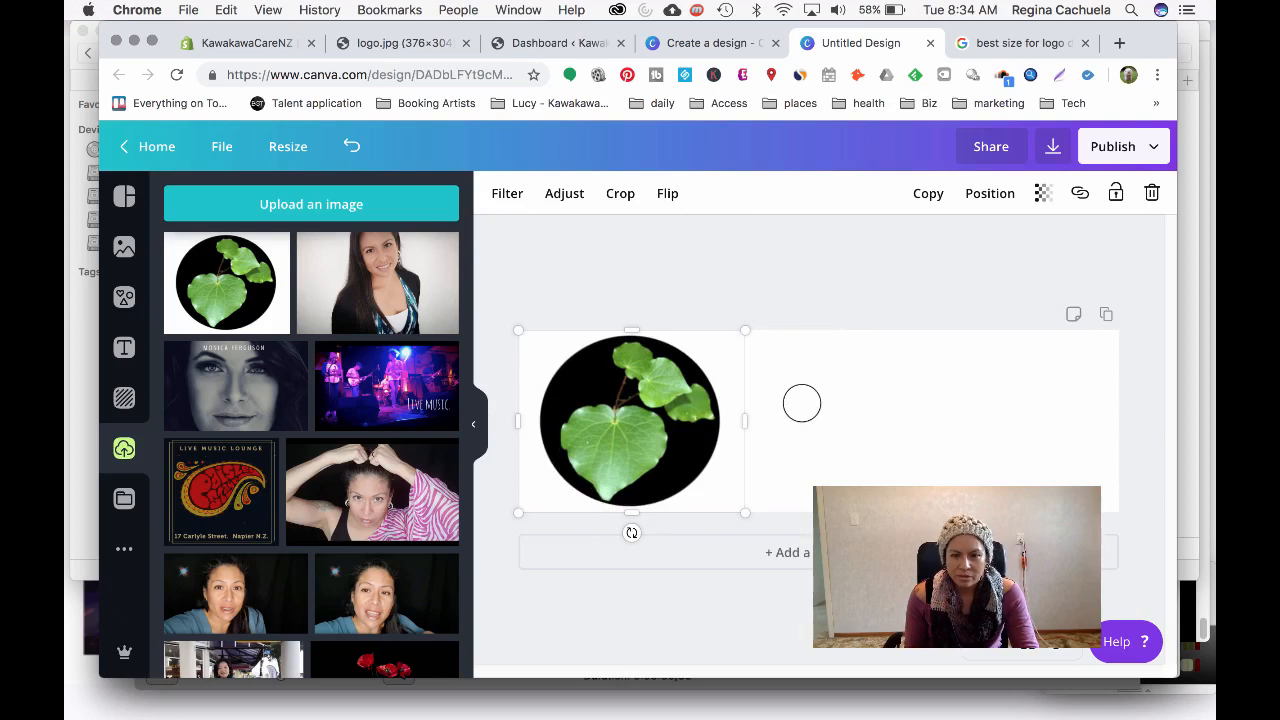
click(287, 145)
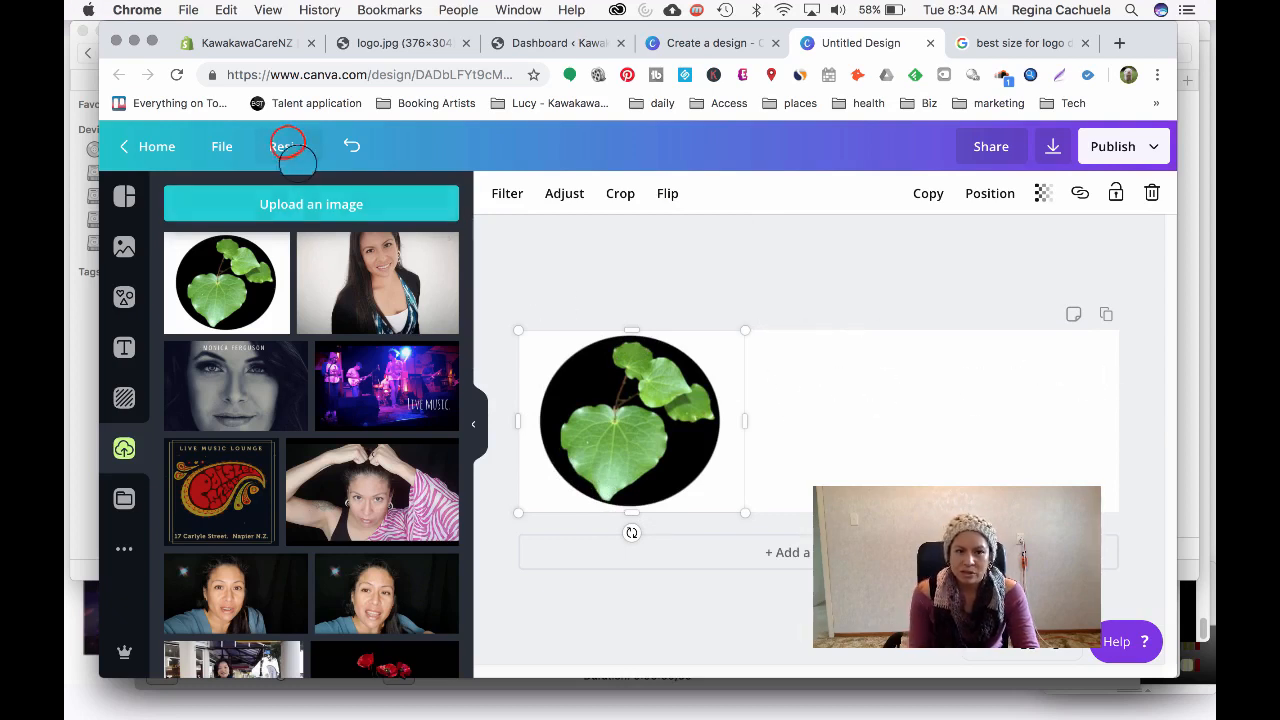
click(286, 145)
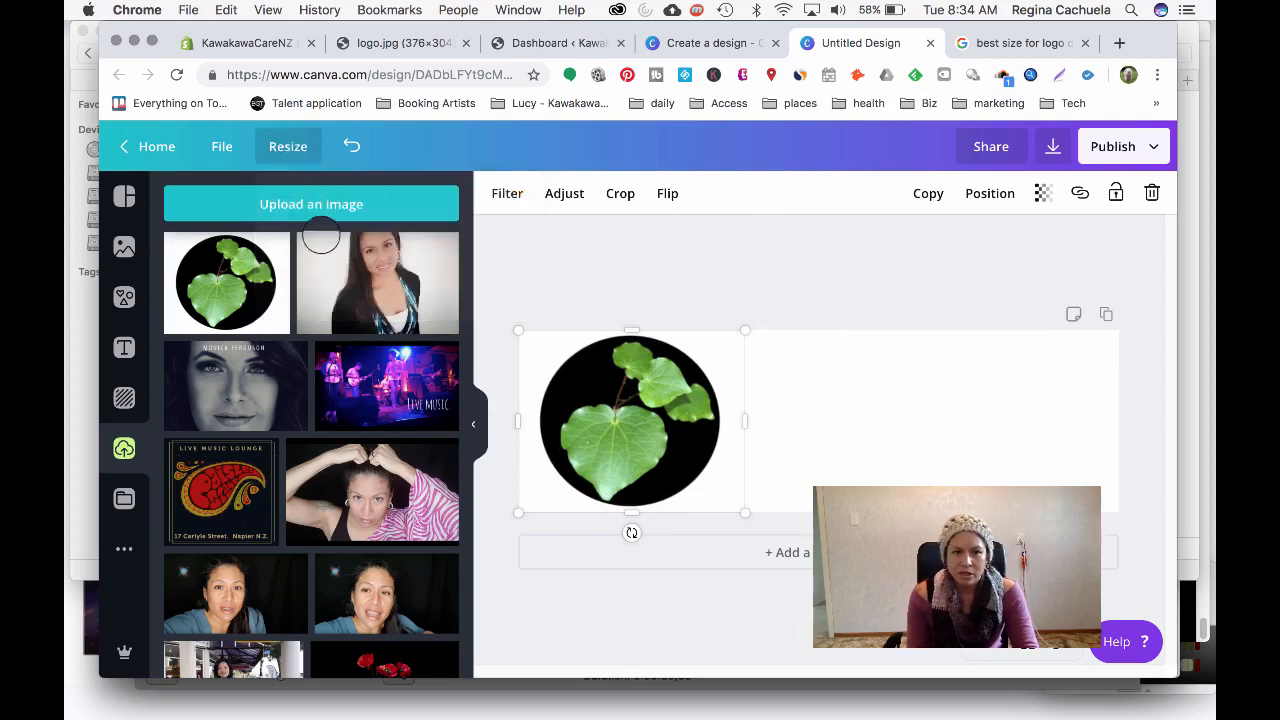
Add a subheading text box reading "KawakawaCareNZ" beside the logo.
click(125, 347)
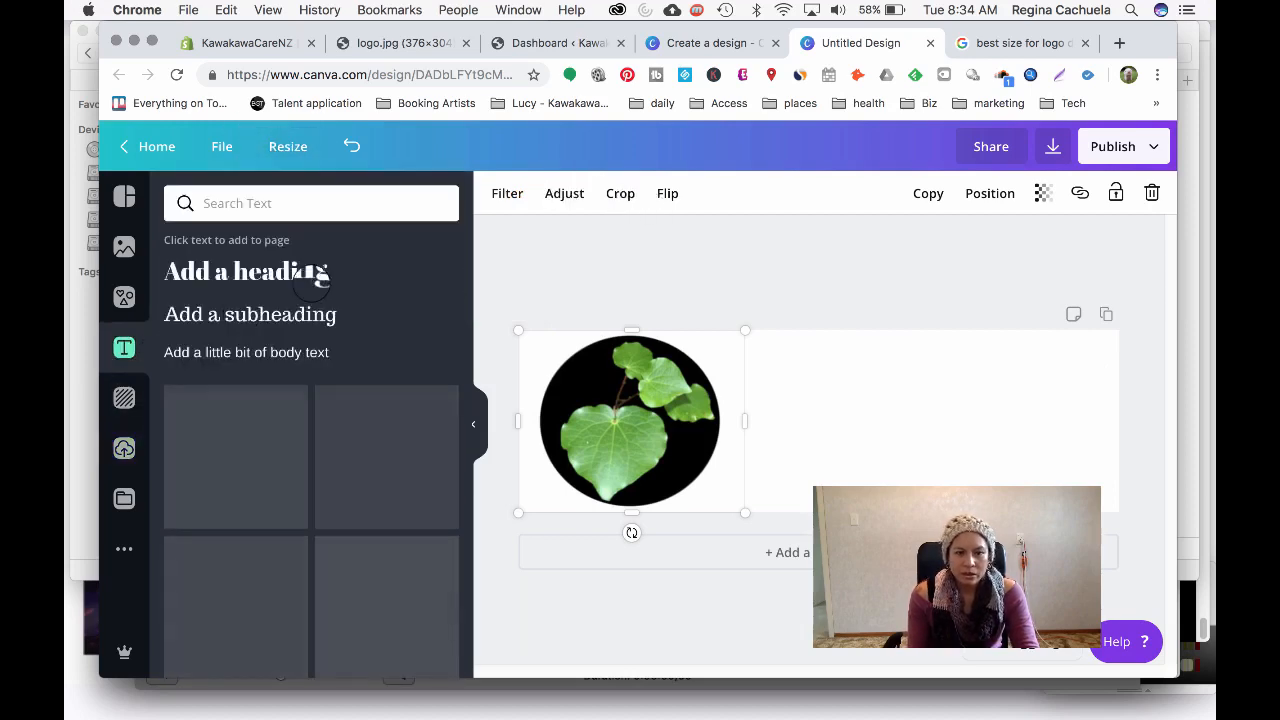
click(260, 312)
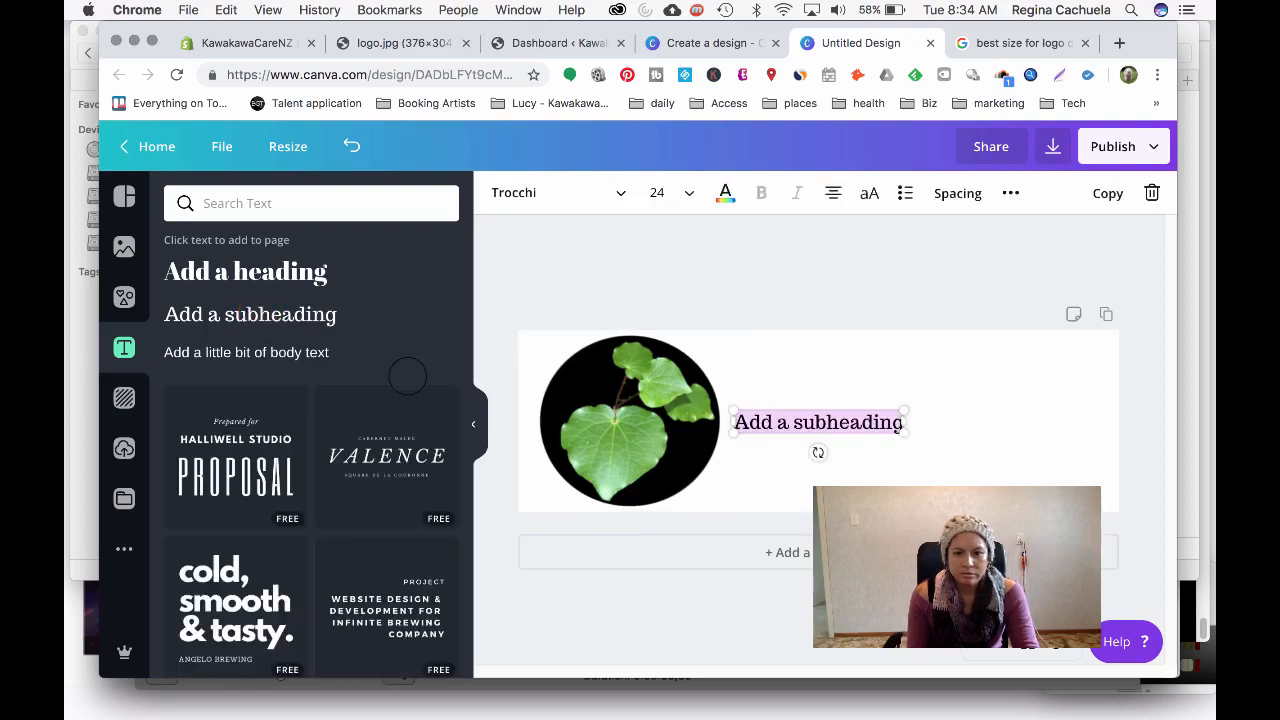
text(Kawak)
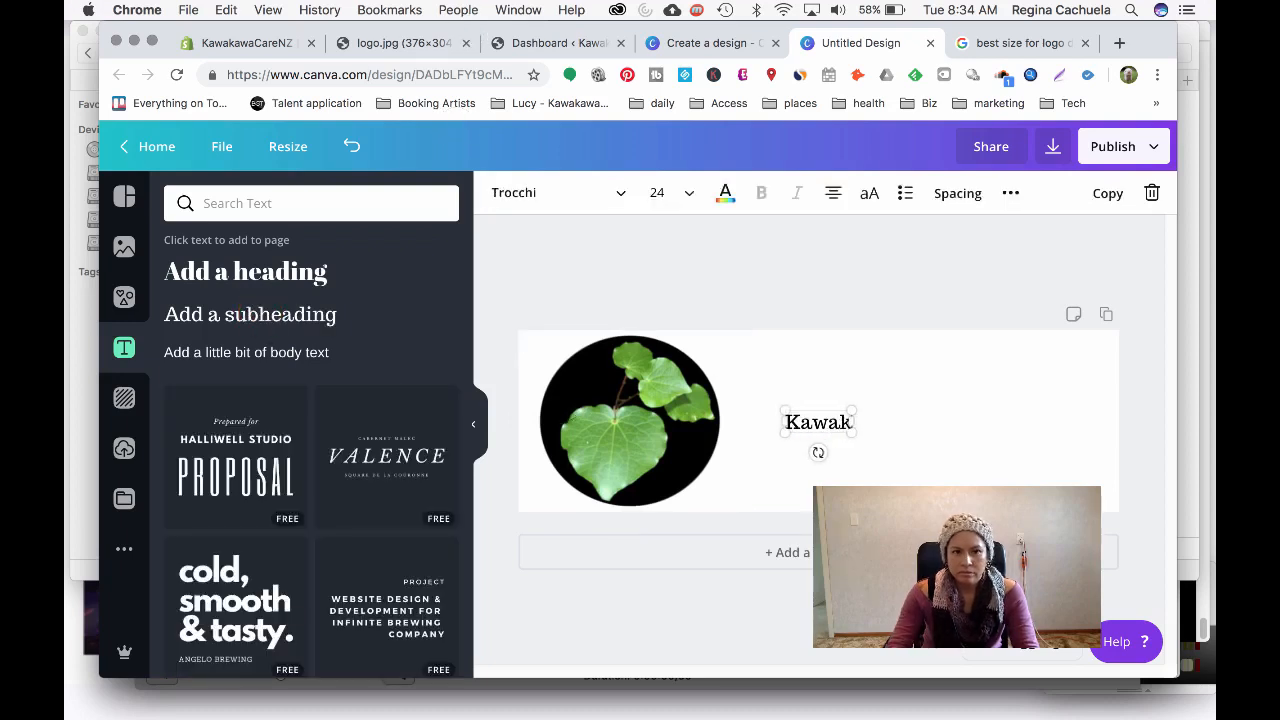
text(awaCareNZ)
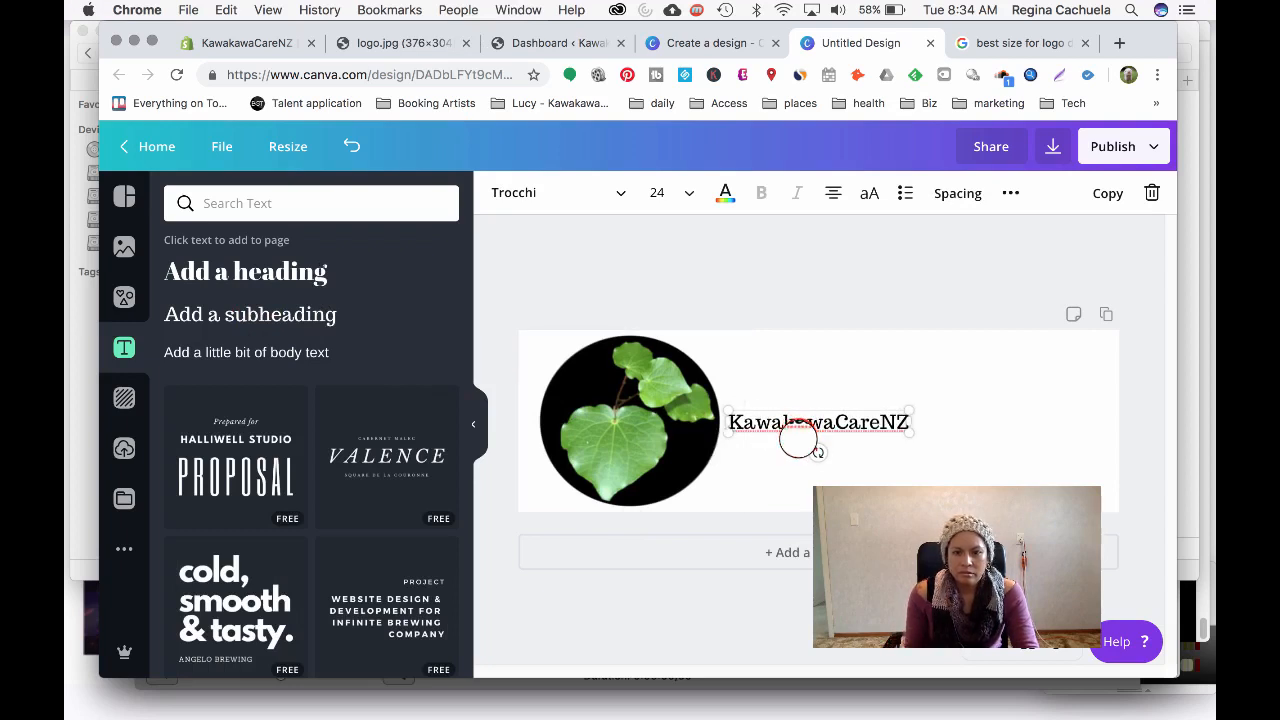
Shift the KawakawaCareNZ text further from the logo and set its font to Times Neue Roman.
drag(800, 432, 842, 433)
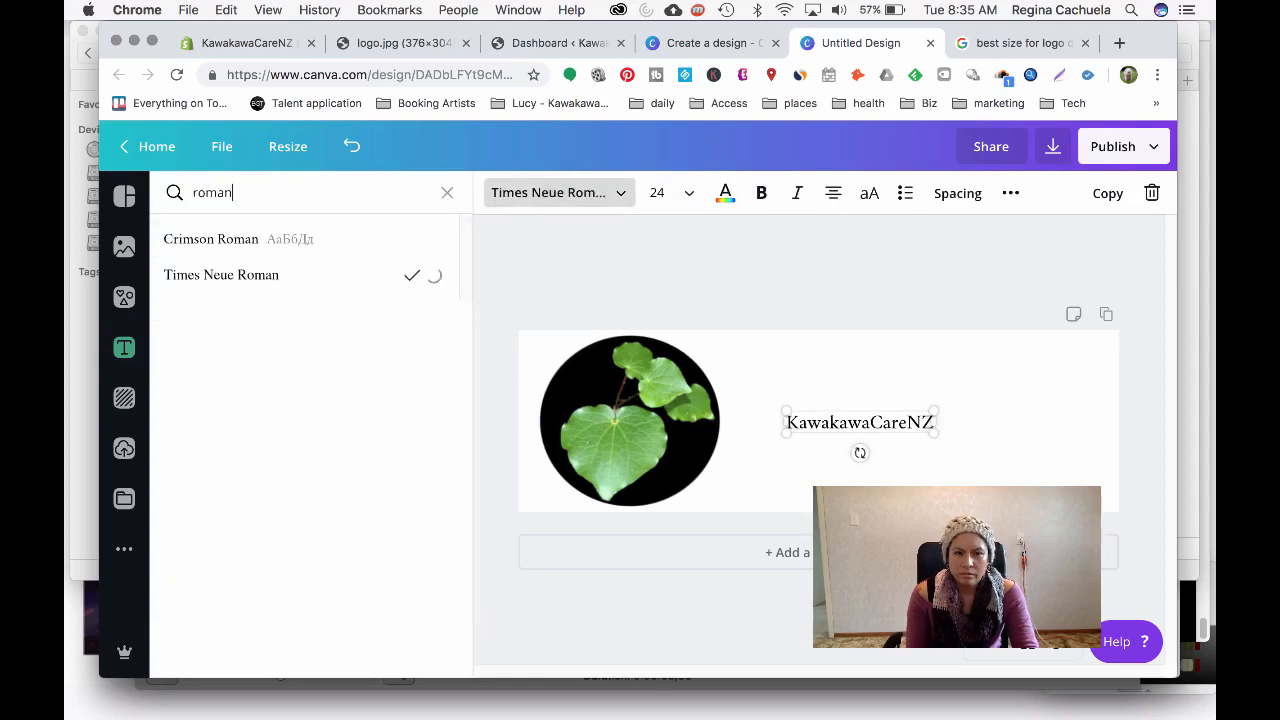
key(super+Tab)
key(super+Tab)
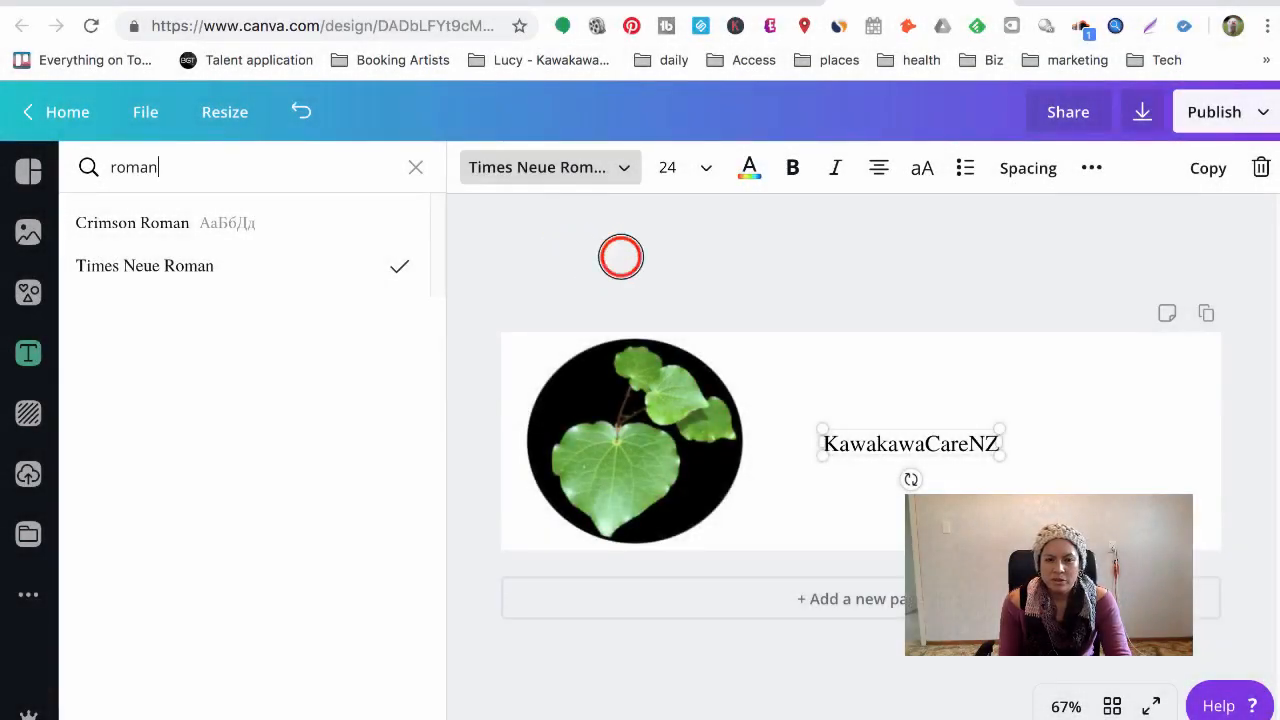
click(620, 256)
mouse_move(900, 437)
mouse_down()
mouse_move(900, 457)
mouse_move(903, 443)
mouse_up()
Set the KawakawaCareNZ text size to 144 and position the enlarged text just right of the logo.
click(677, 169)
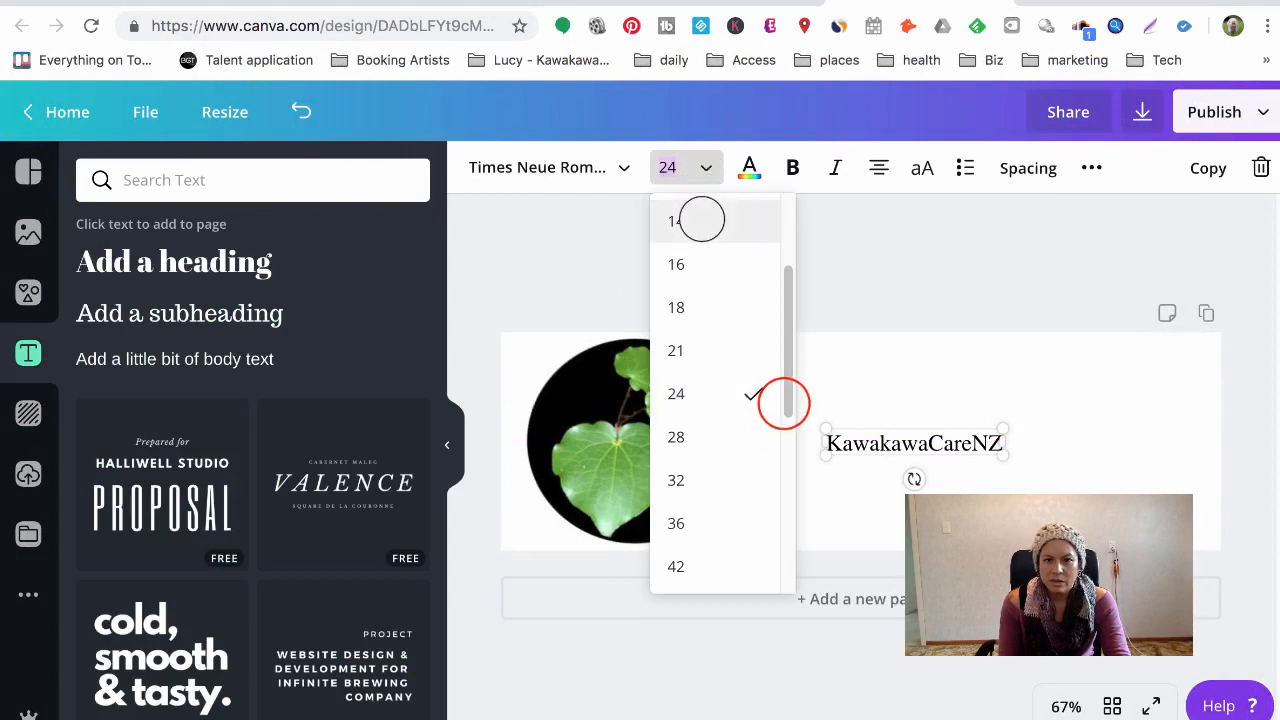
drag(783, 403, 774, 586)
click(723, 563)
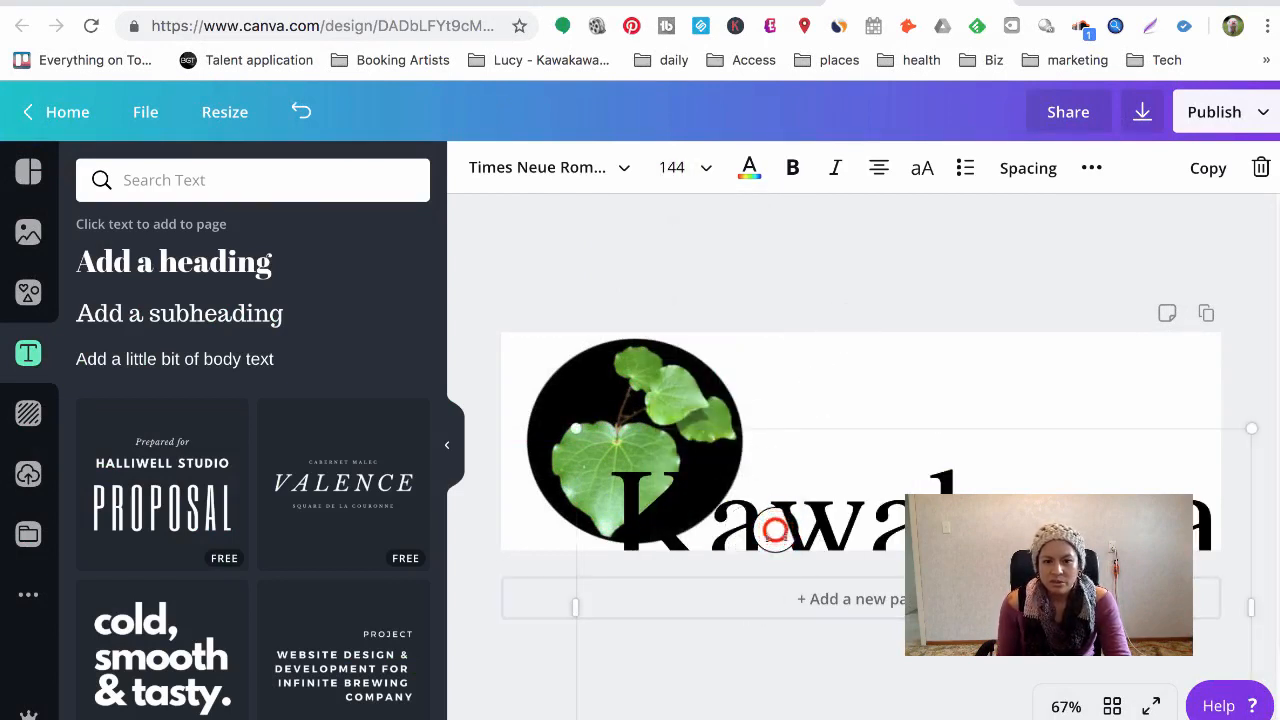
drag(770, 528, 932, 452)
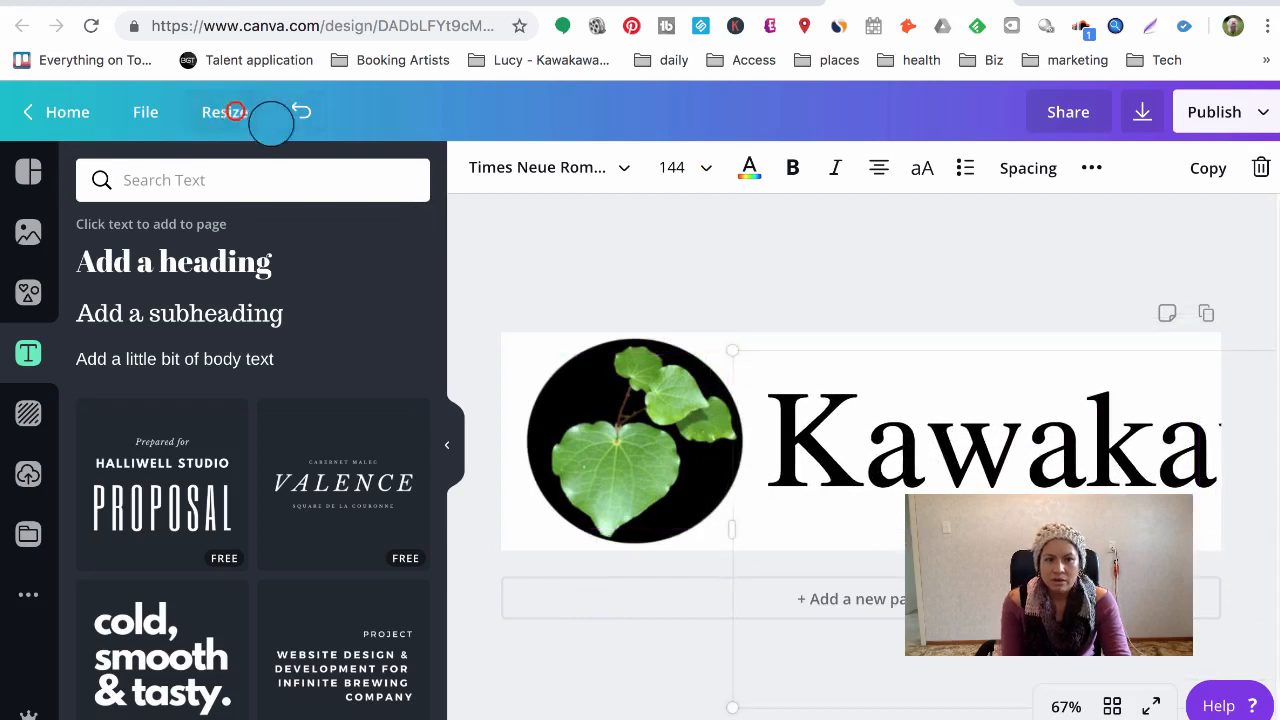
Make a resized copy of the design with custom dimensions of 2000 by 304 px.
click(232, 124)
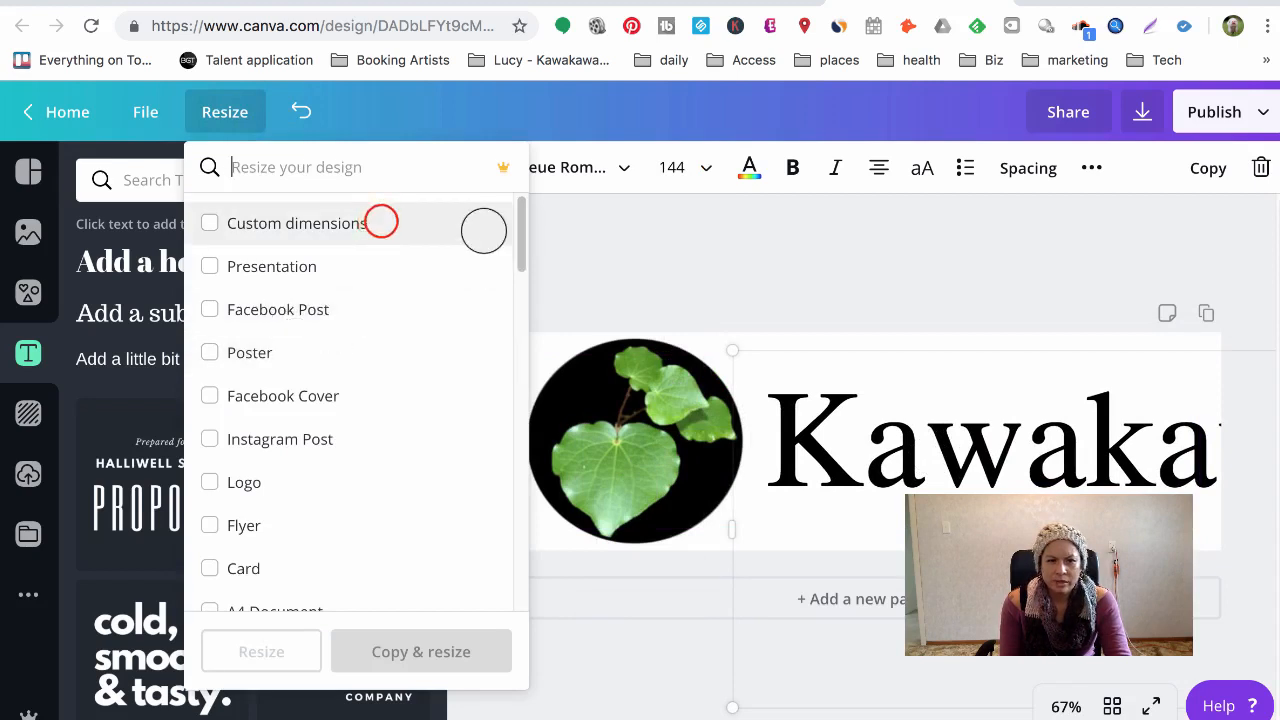
click(380, 220)
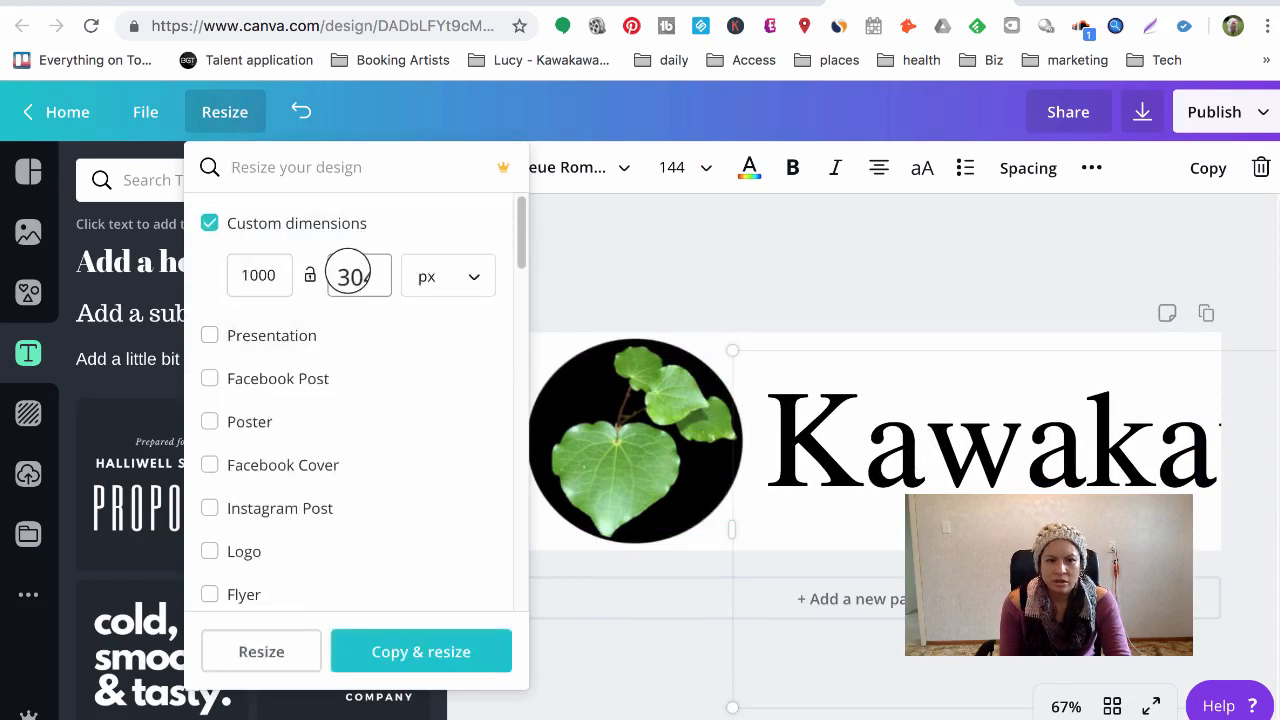
mouse_move(239, 270)
mouse_down()
mouse_move(274, 273)
mouse_move(249, 274)
mouse_up()
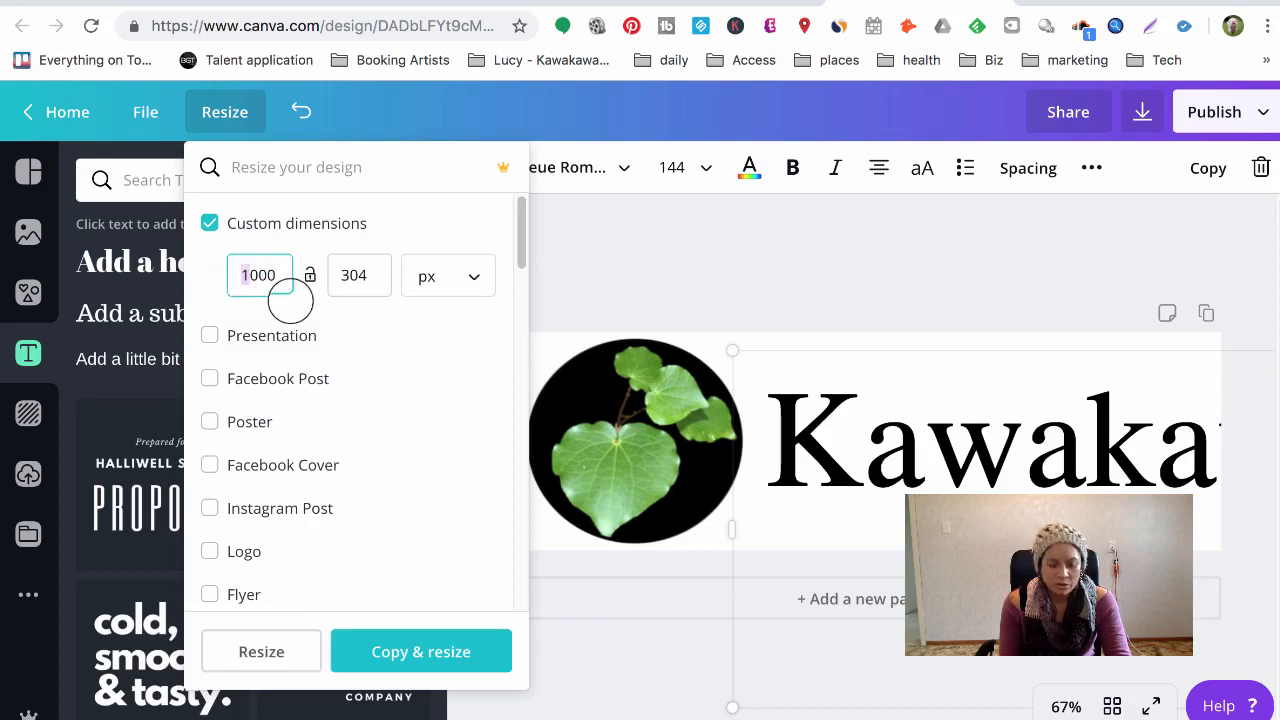
text(2)
click(426, 651)
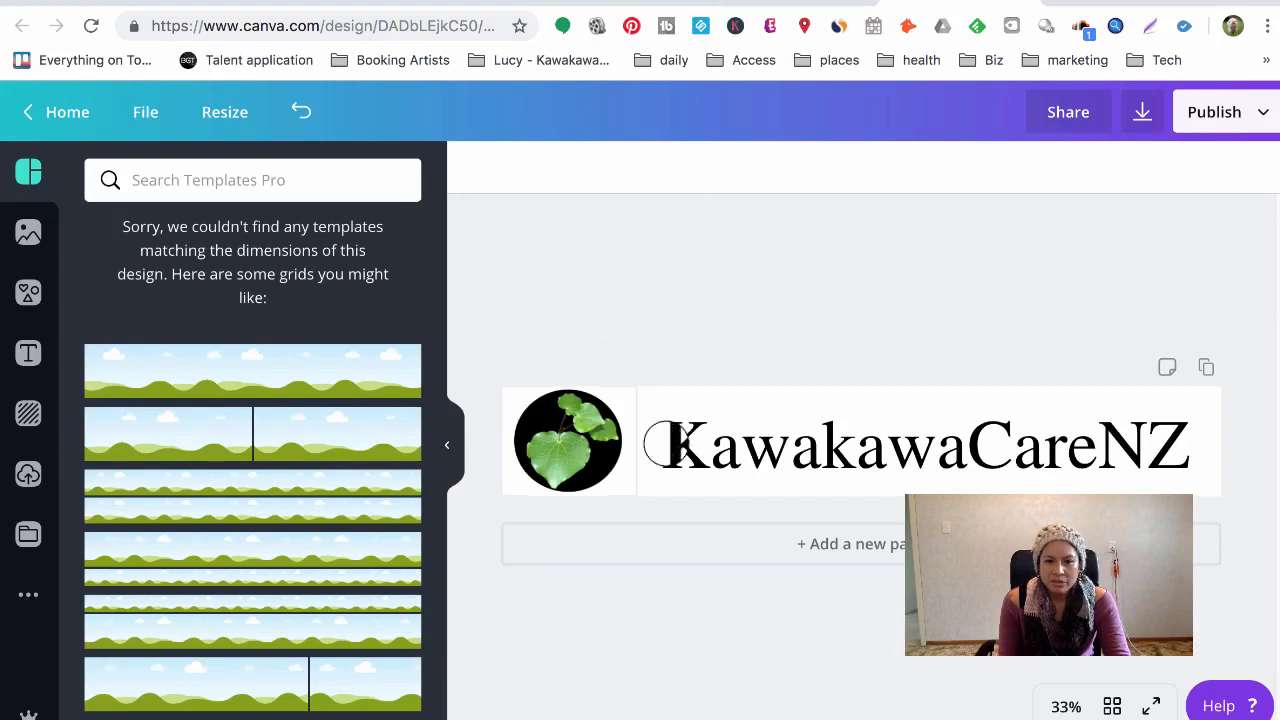
click(694, 441)
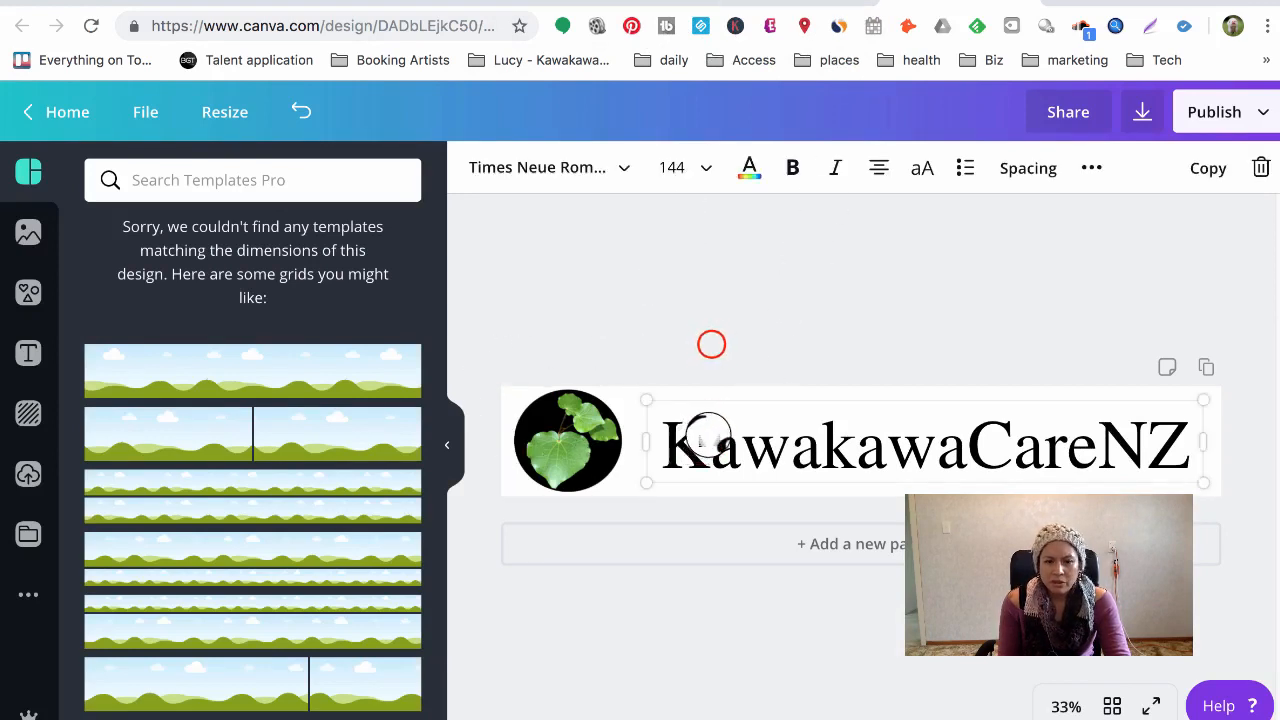
click(711, 355)
click(1142, 110)
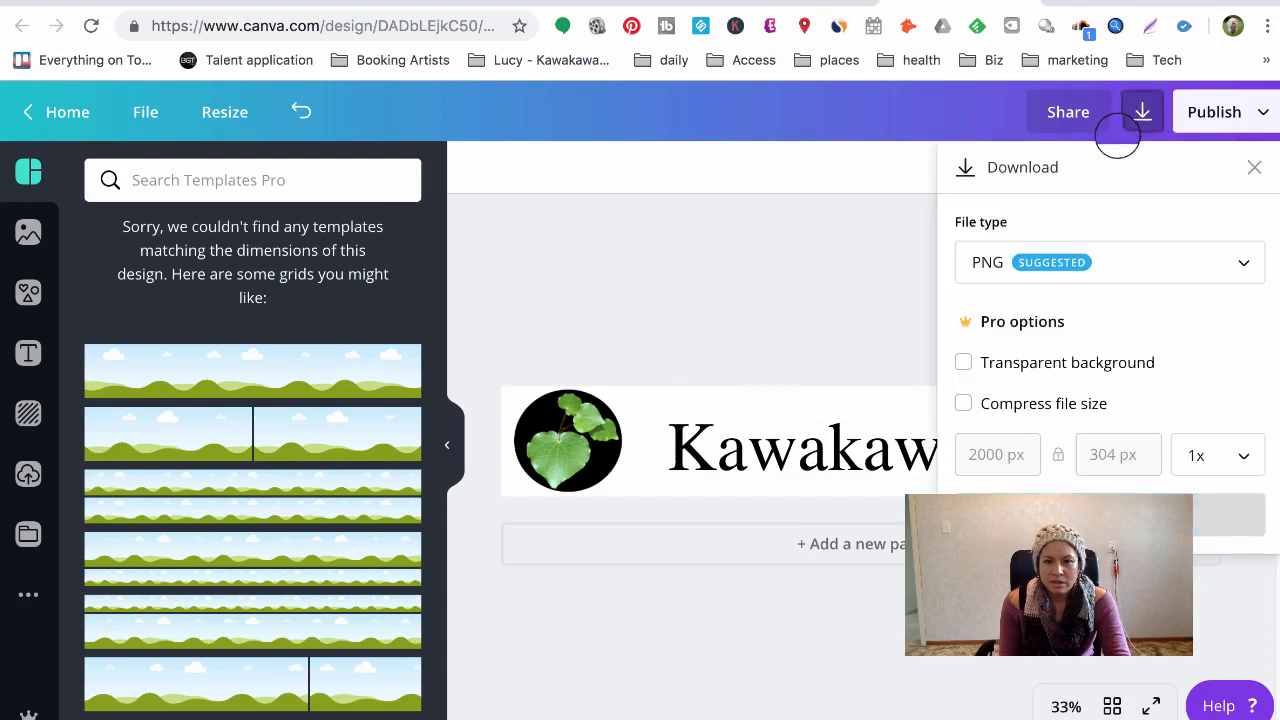
click(1000, 398)
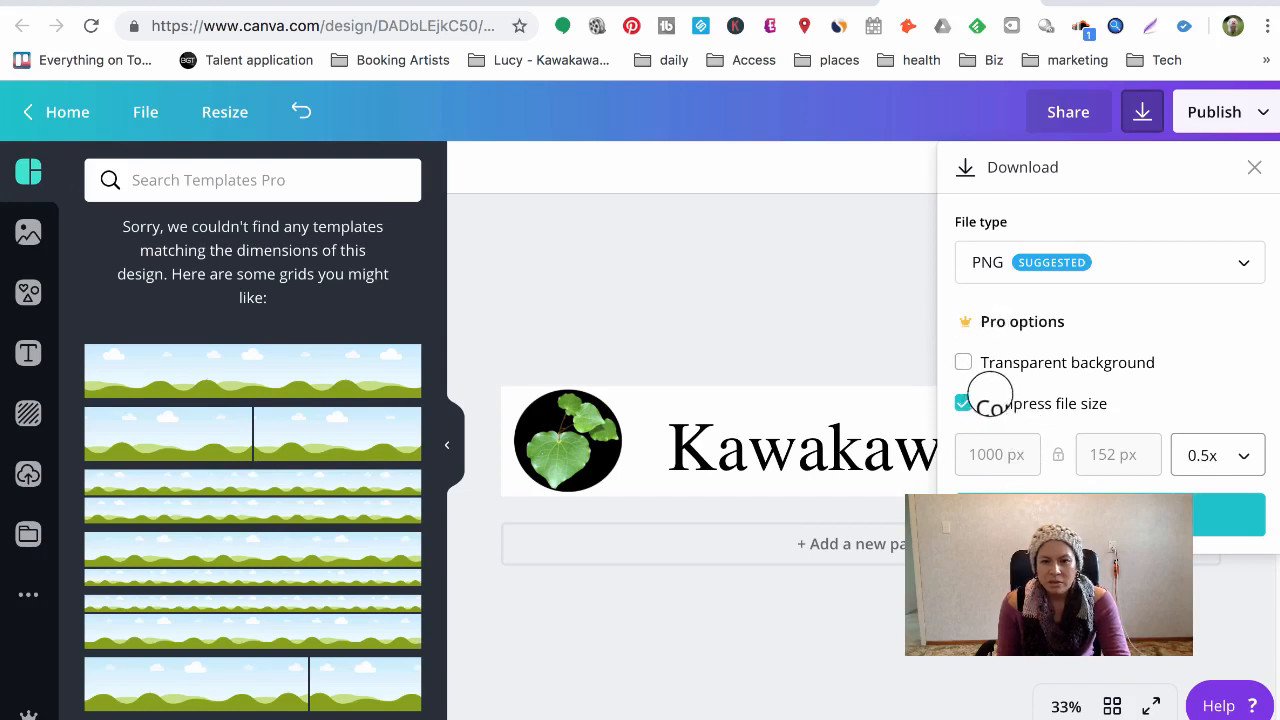
click(962, 362)
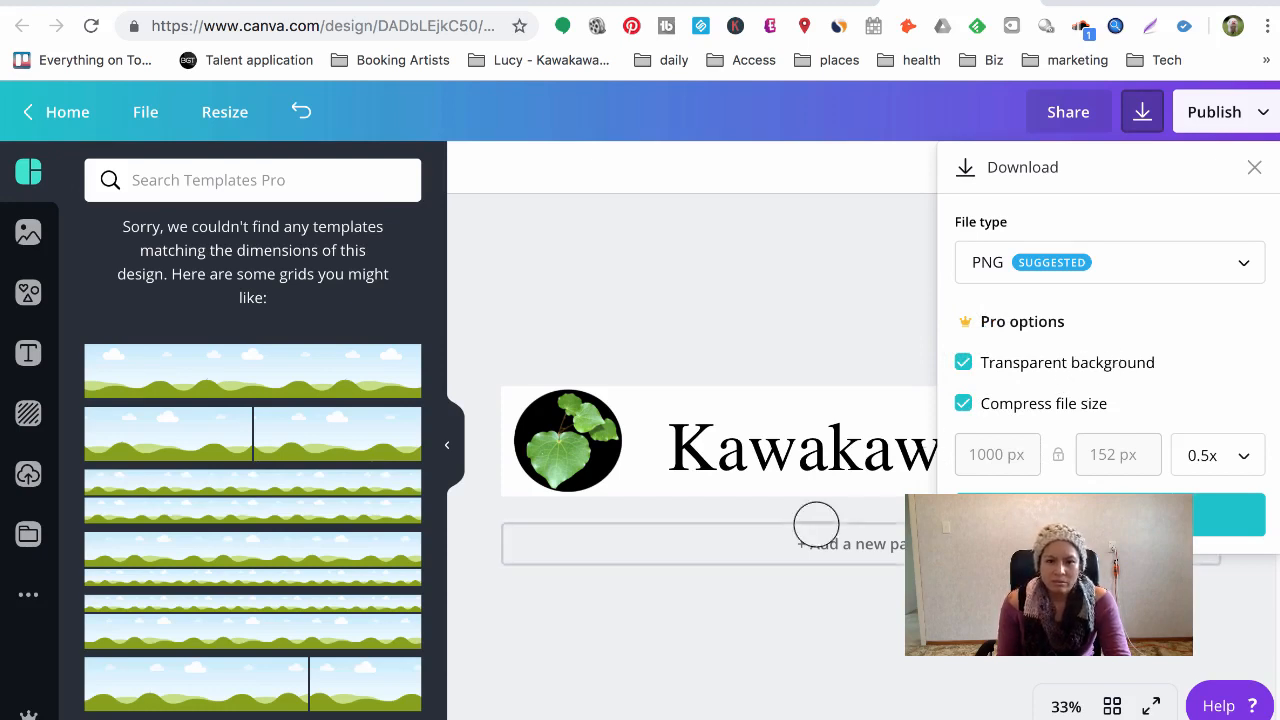
click(750, 295)
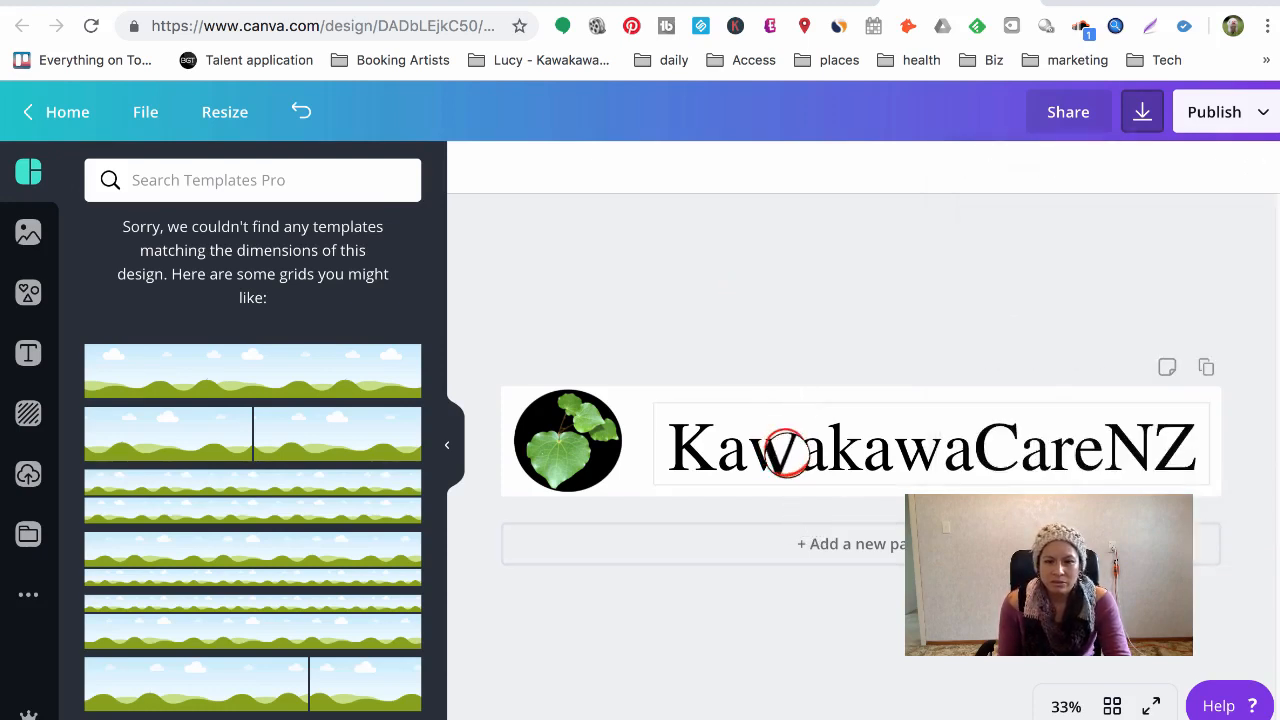
Move the KawakawaCareNZ text a little closer to the leaf logo.
click(764, 449)
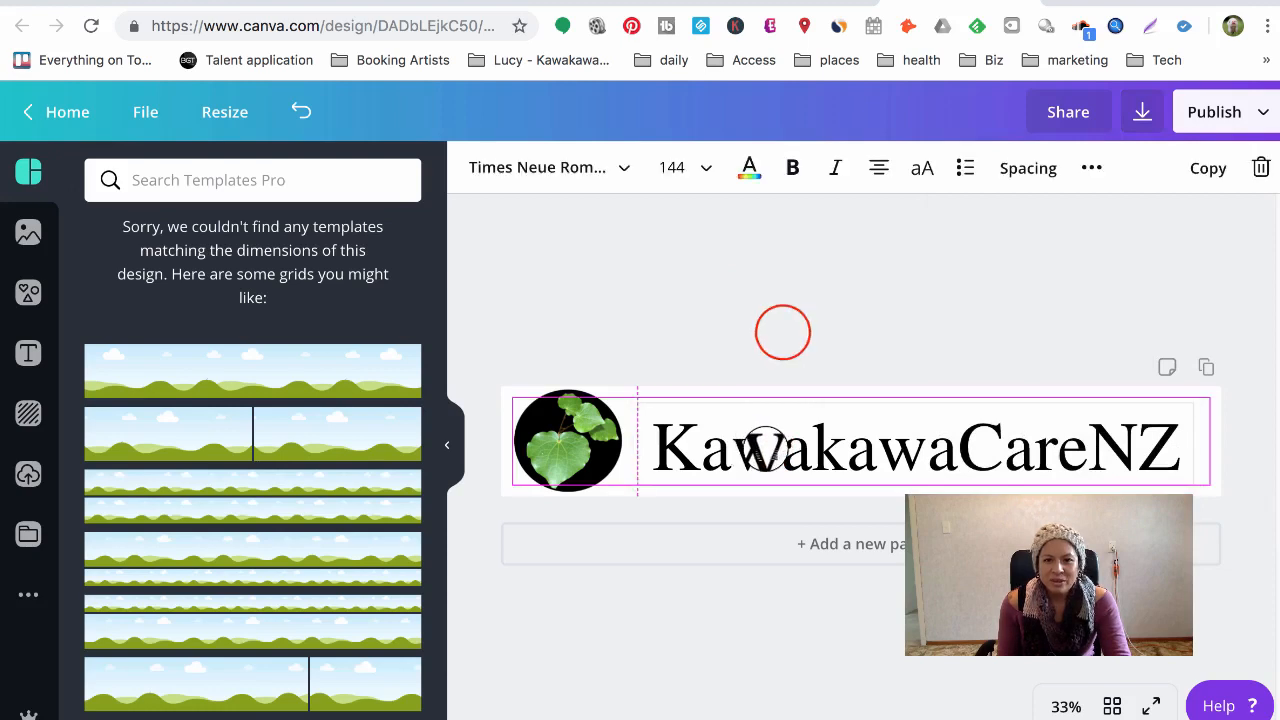
click(782, 333)
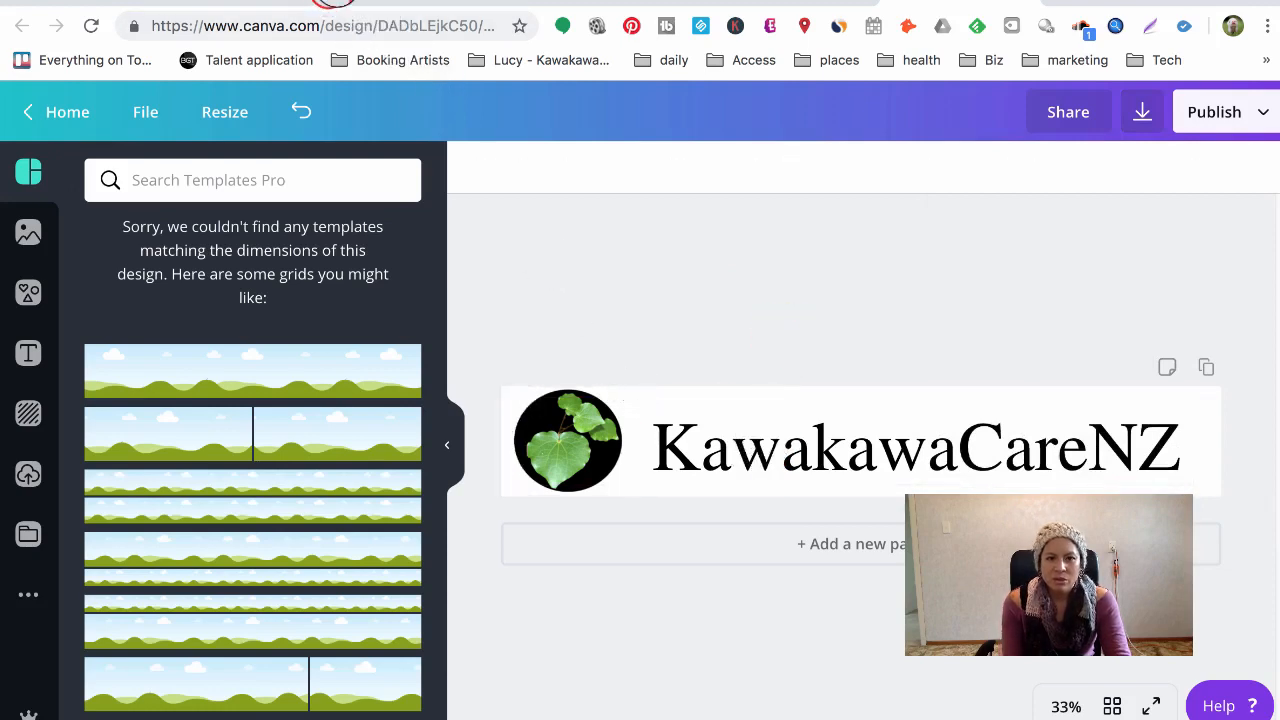
Look at the original leaf logo image and the website's current header logo, and return to the design.
click(330, 3)
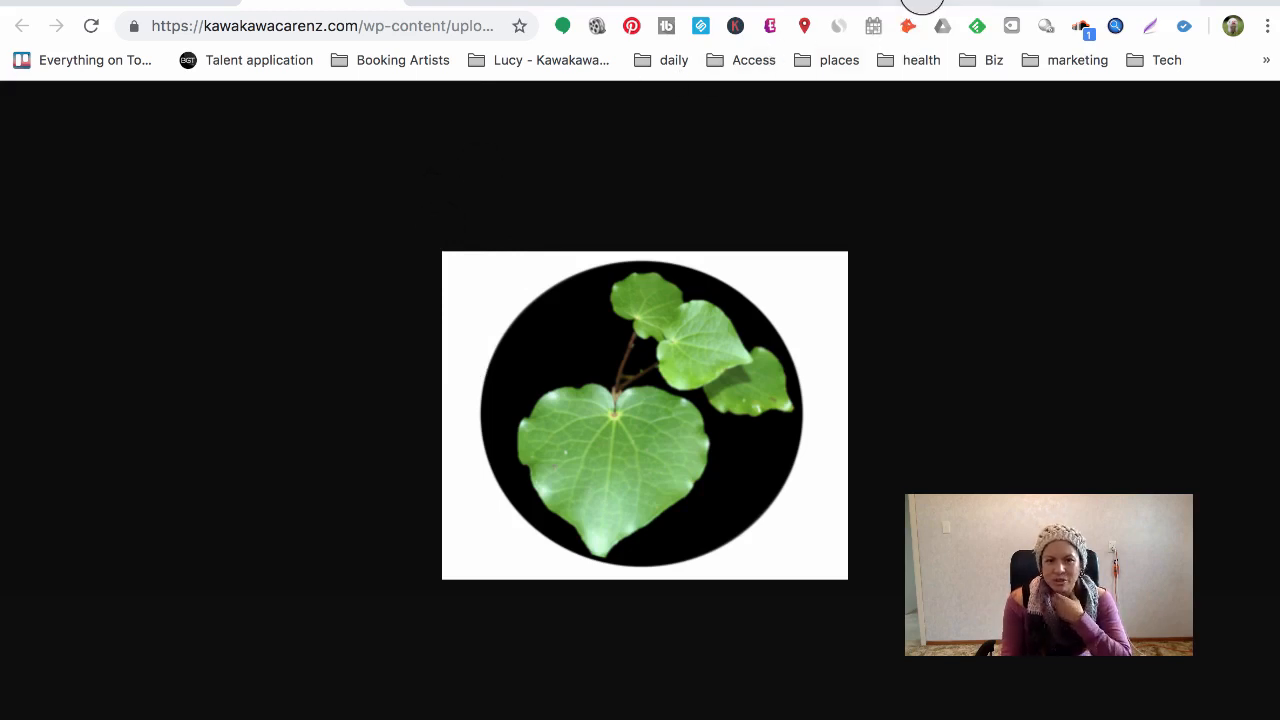
click(941, 4)
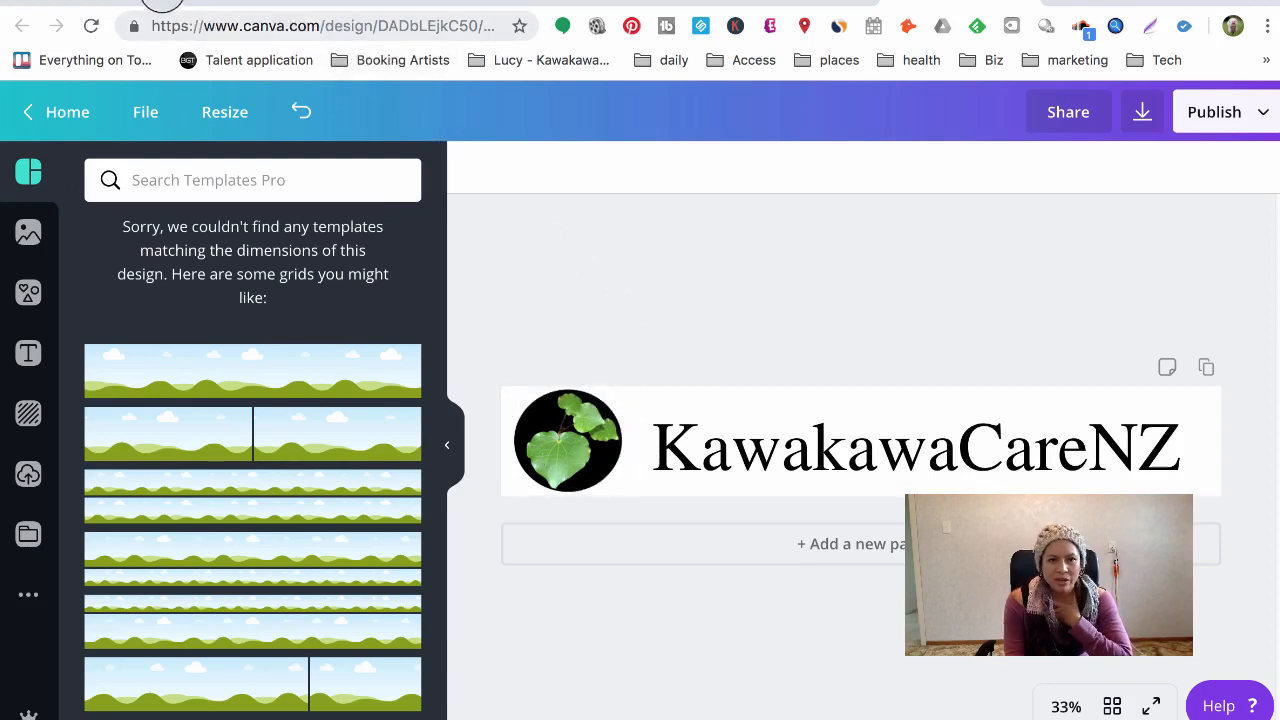
click(161, 1)
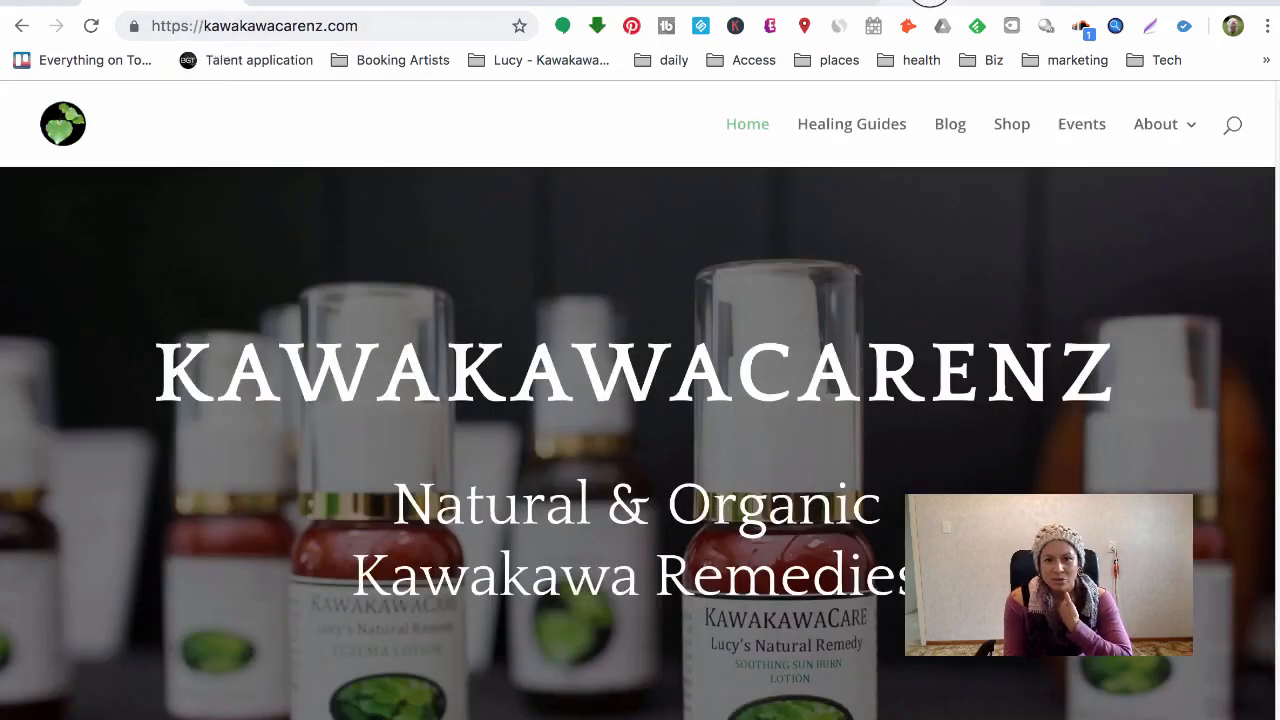
click(933, 6)
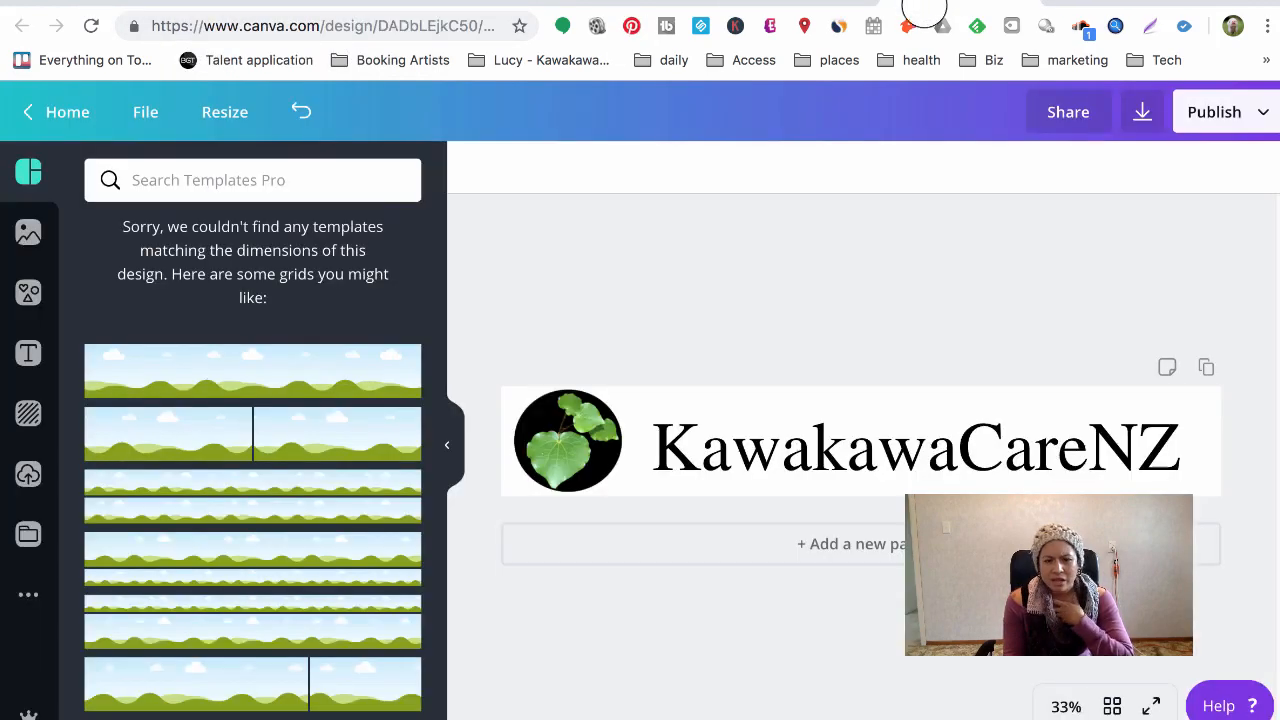
Nudge the KawakawaCareNZ text slightly upward to align it with the leaf logo and deselect it.
click(849, 430)
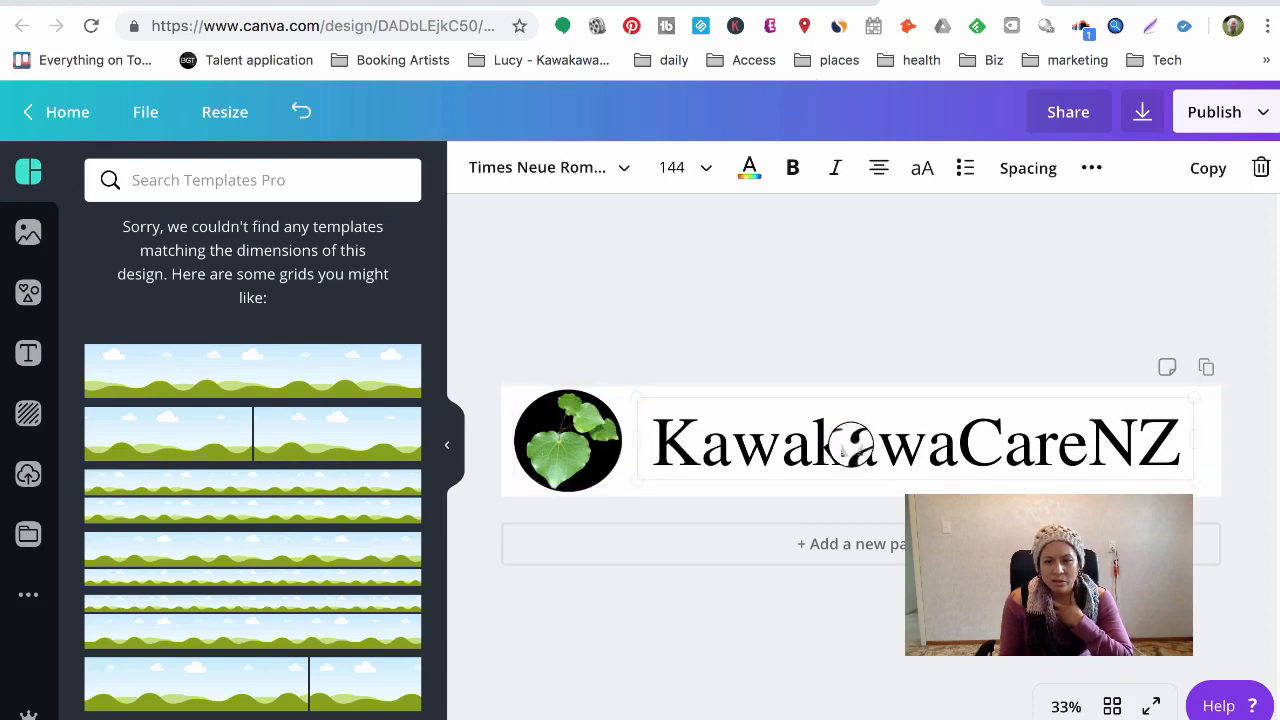
click(845, 435)
mouse_move(845, 435)
mouse_down()
mouse_move(838, 443)
mouse_move(849, 434)
mouse_up()
click(769, 320)
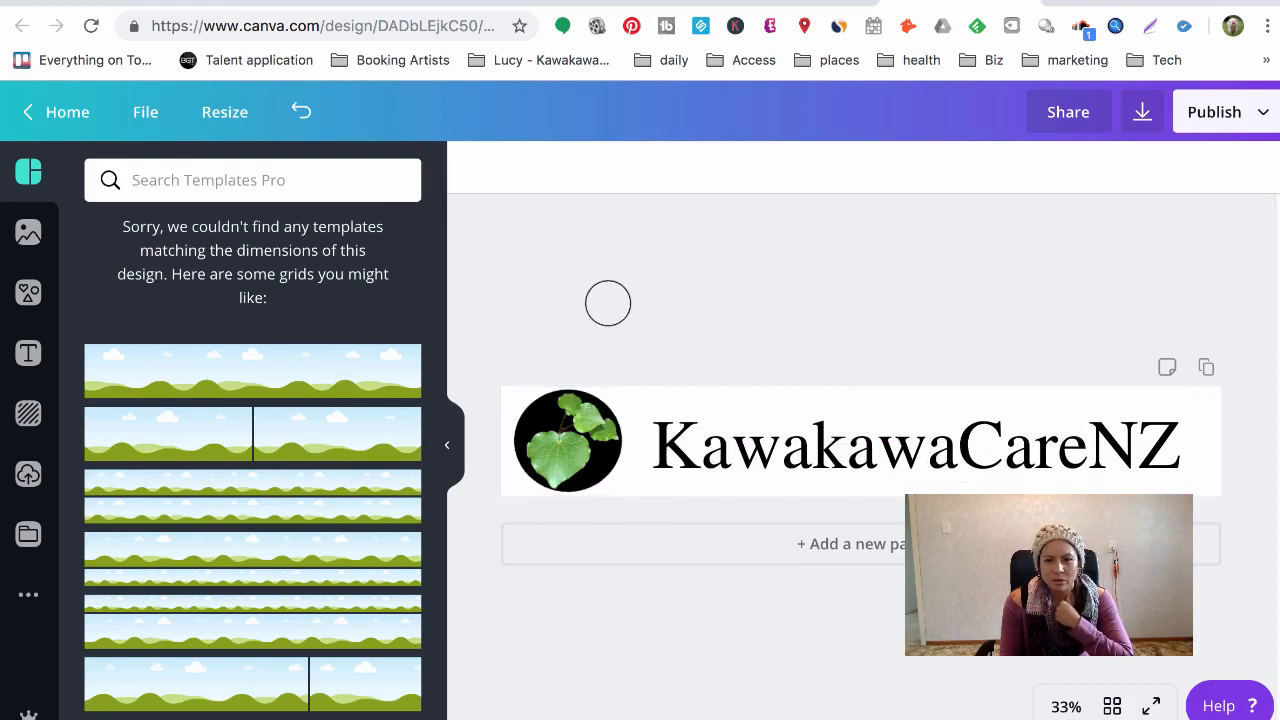
Download the design as a PNG with compressed file size, 0.5x scale and a transparent background.
click(1141, 112)
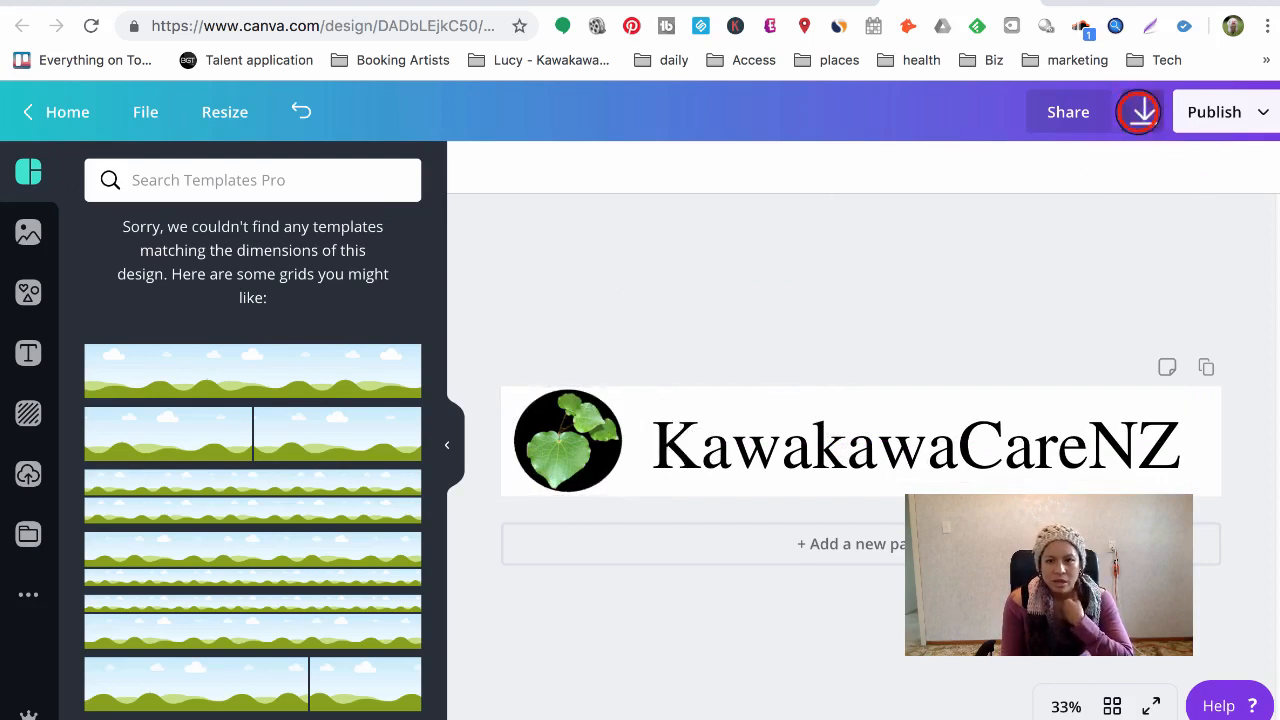
click(966, 404)
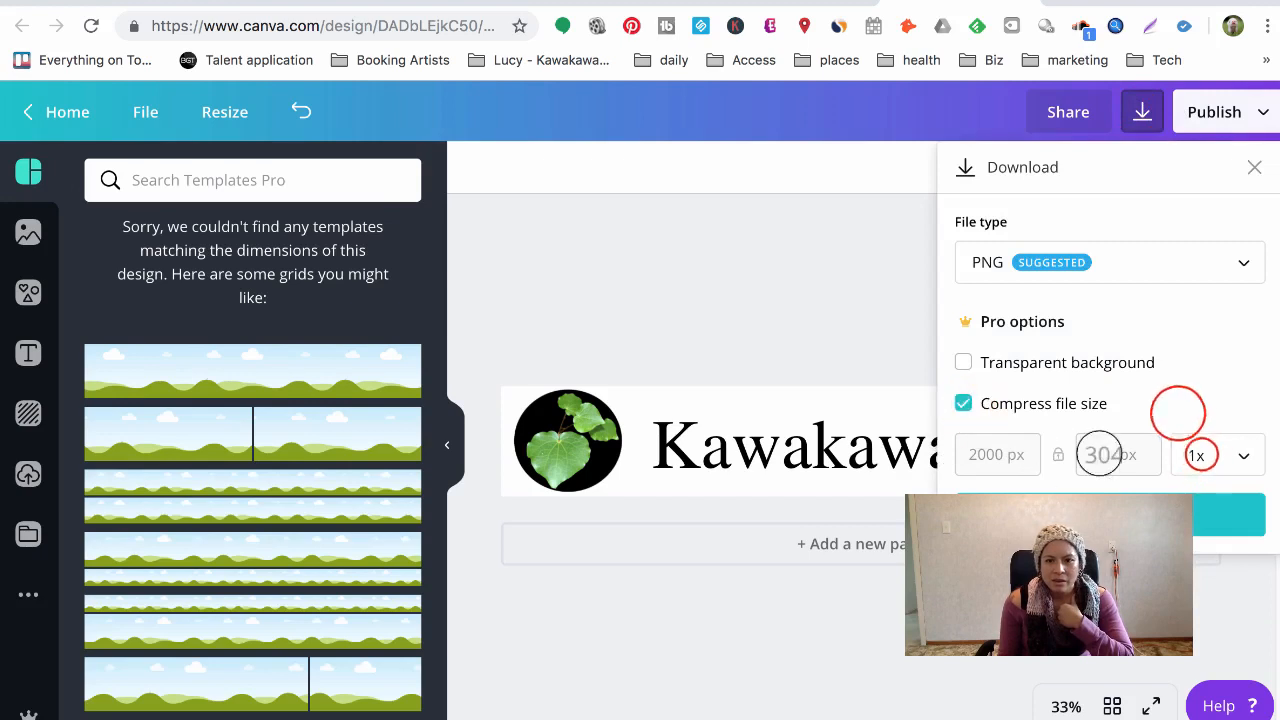
click(1200, 455)
click(1177, 414)
click(964, 362)
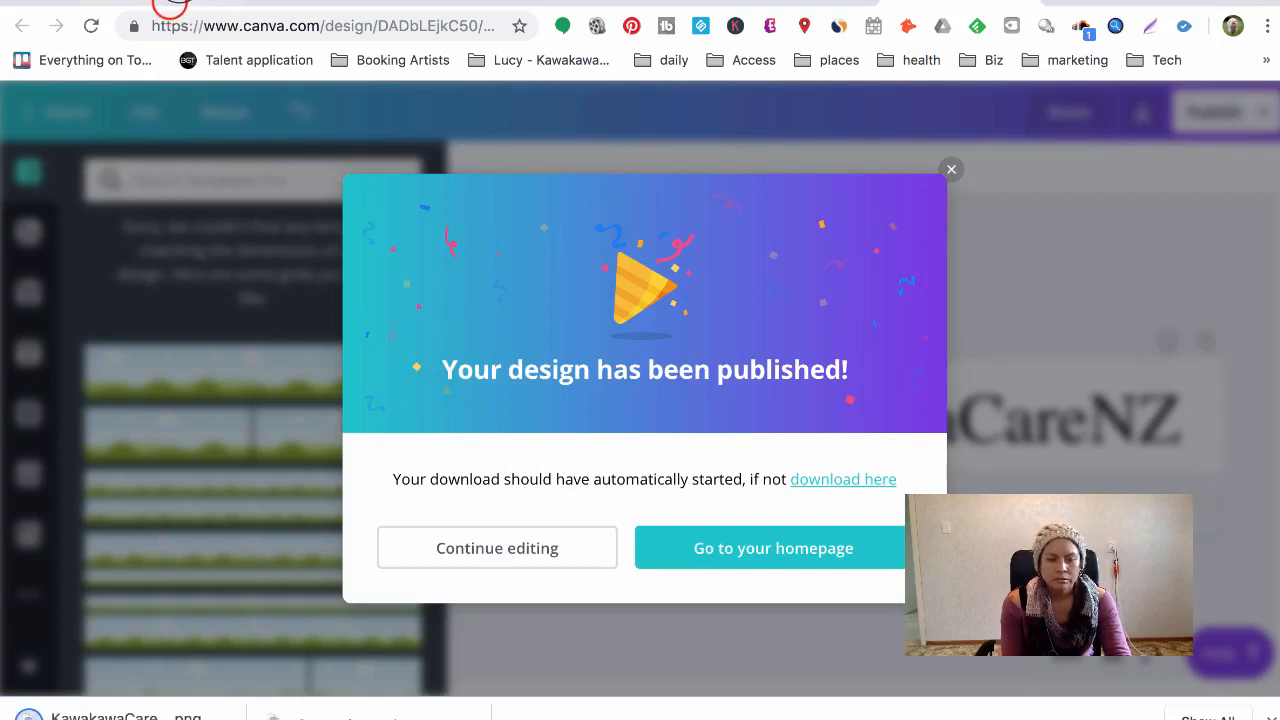
Switch to the site's WordPress dashboard and open the Divi theme options.
click(160, 4)
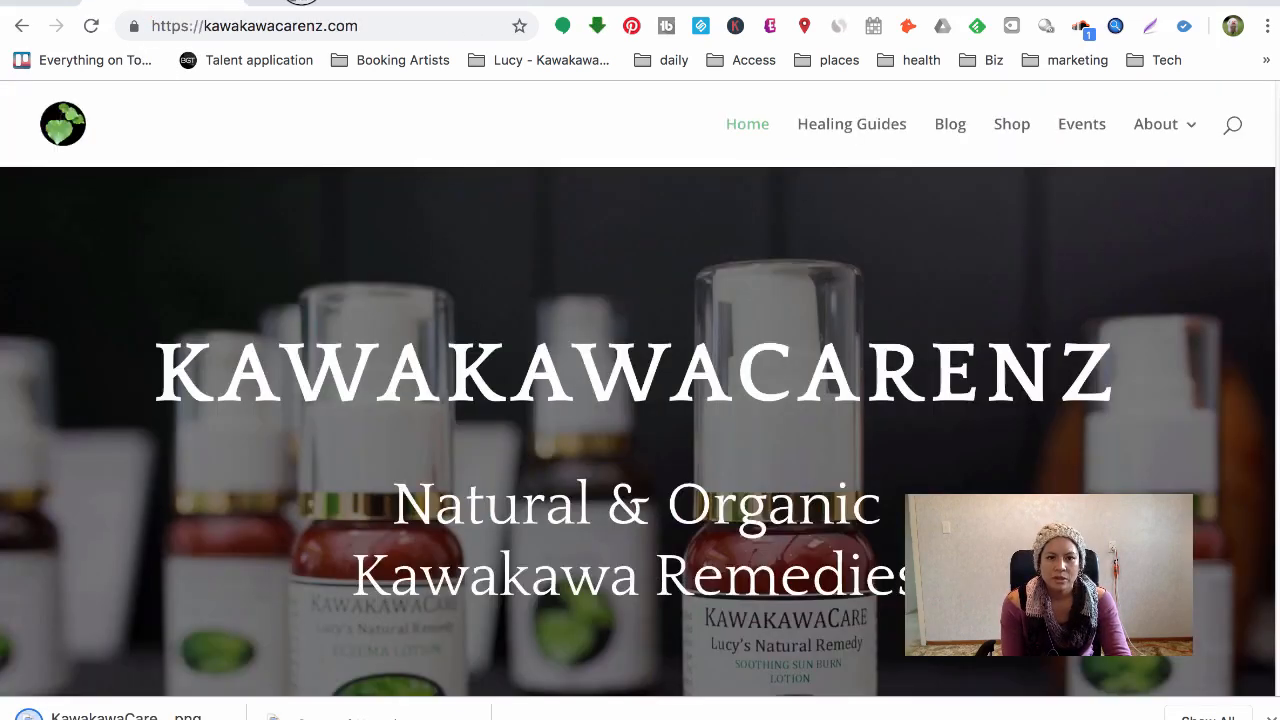
click(300, 3)
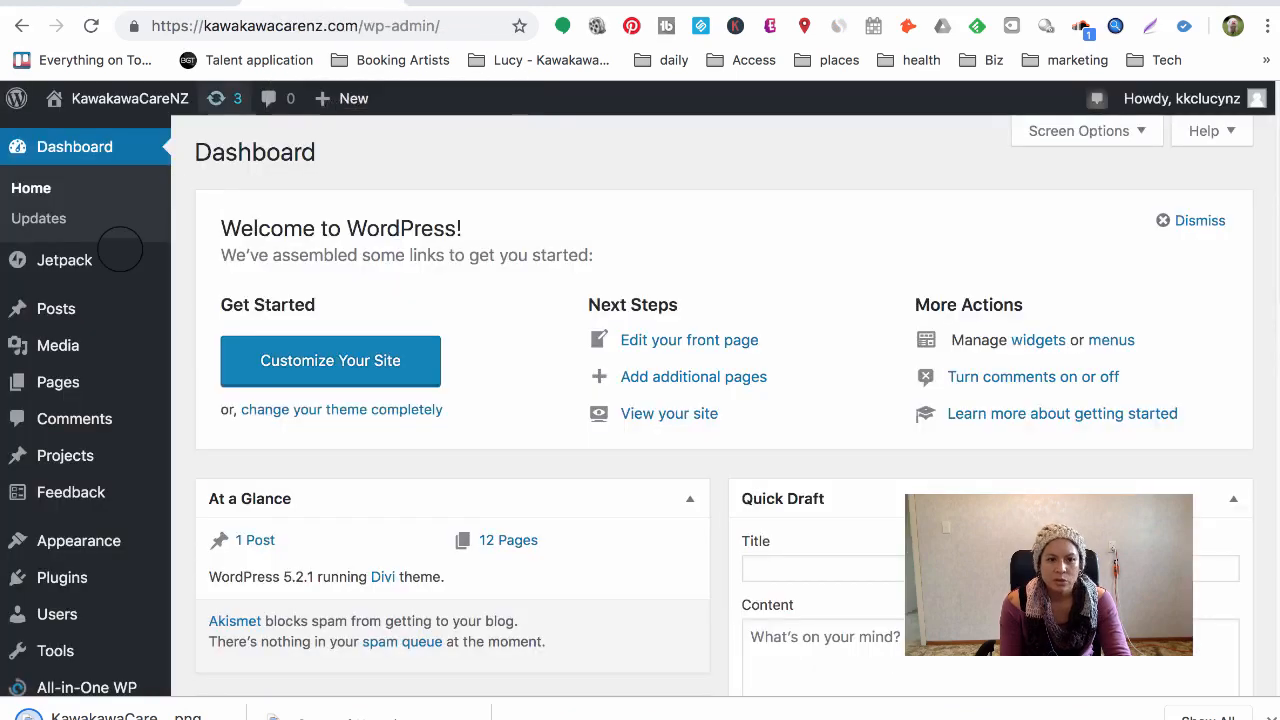
drag(1278, 235, 1234, 664)
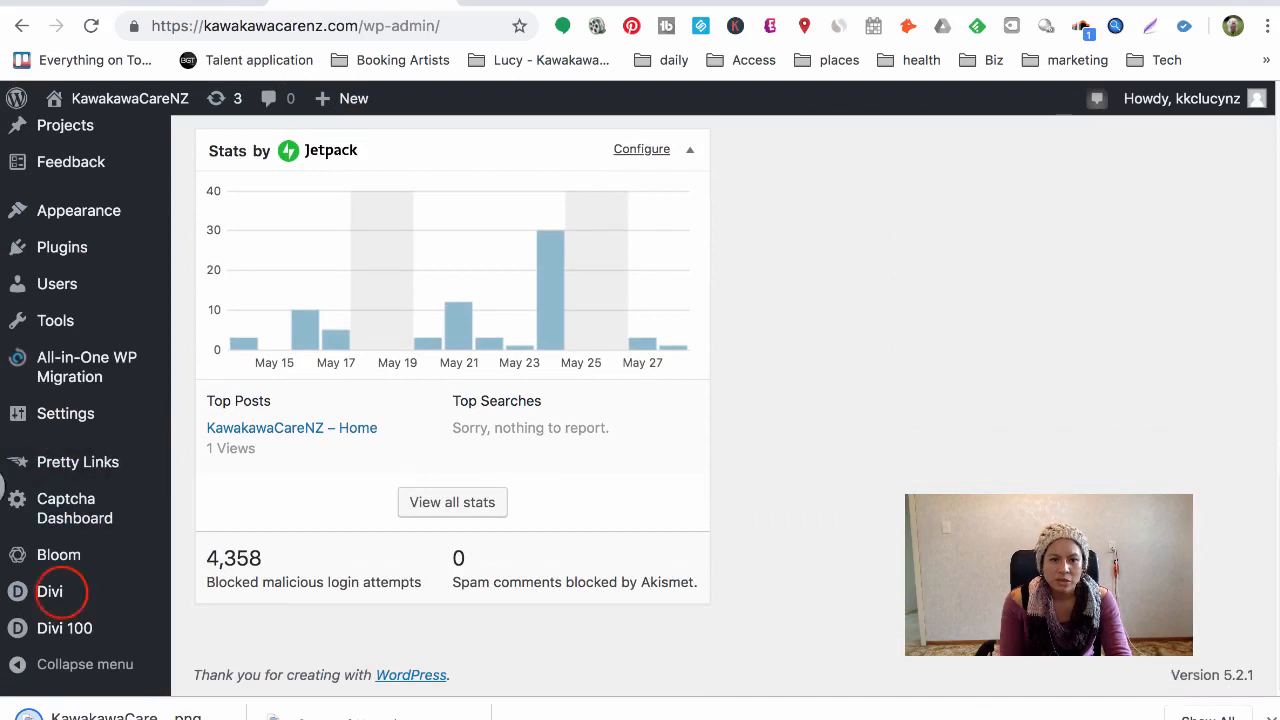
click(50, 591)
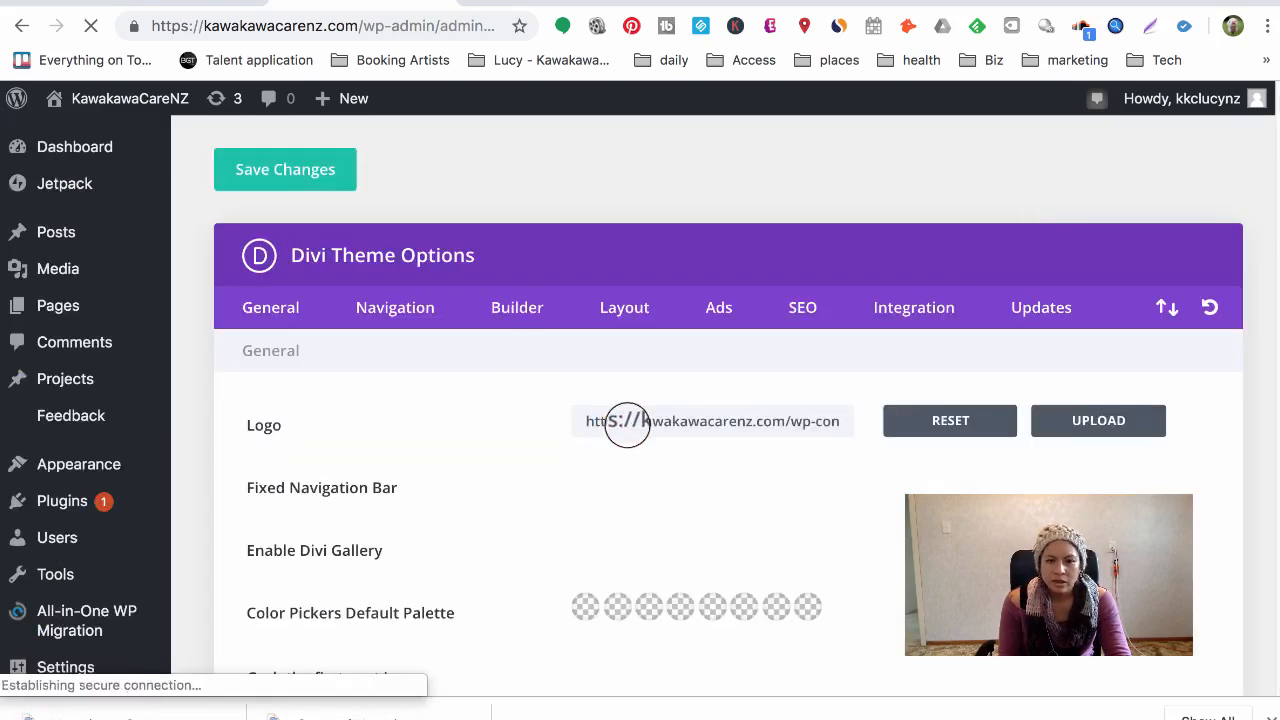
Replace the logo in the Divi general settings with KawakawaCareNZ-header-logo.png from the media library and save the changes.
click(950, 420)
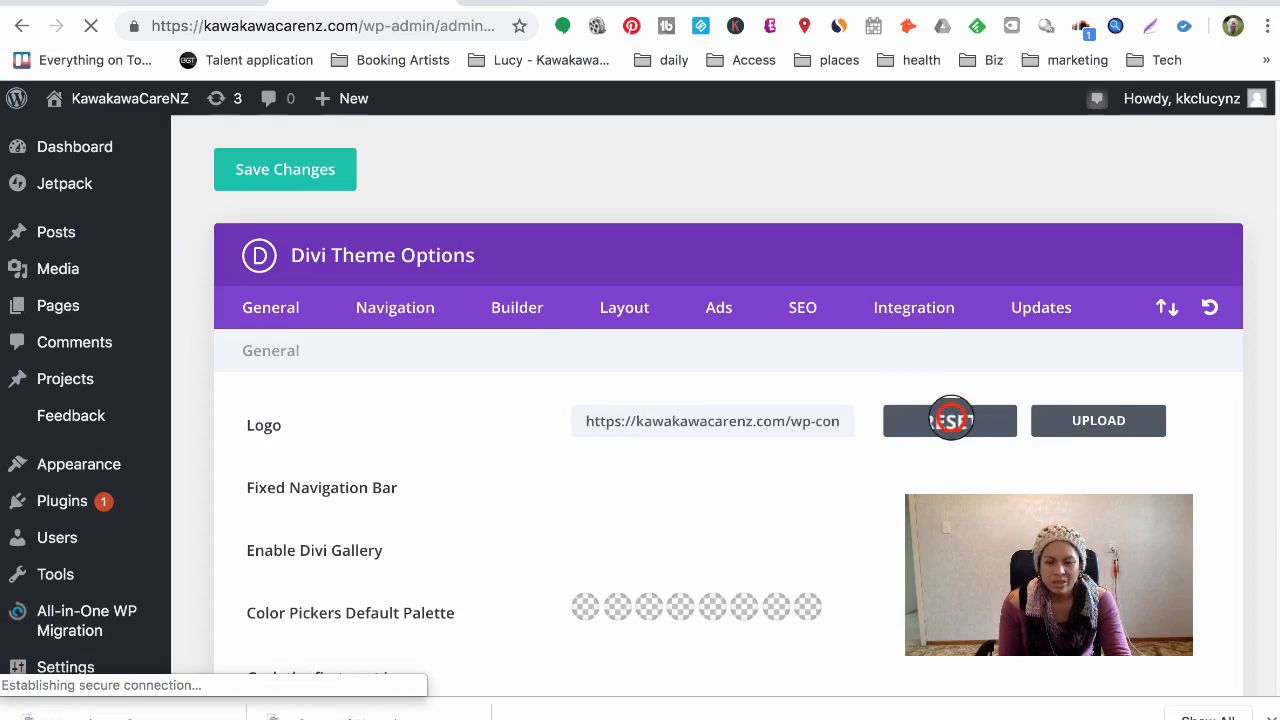
click(792, 440)
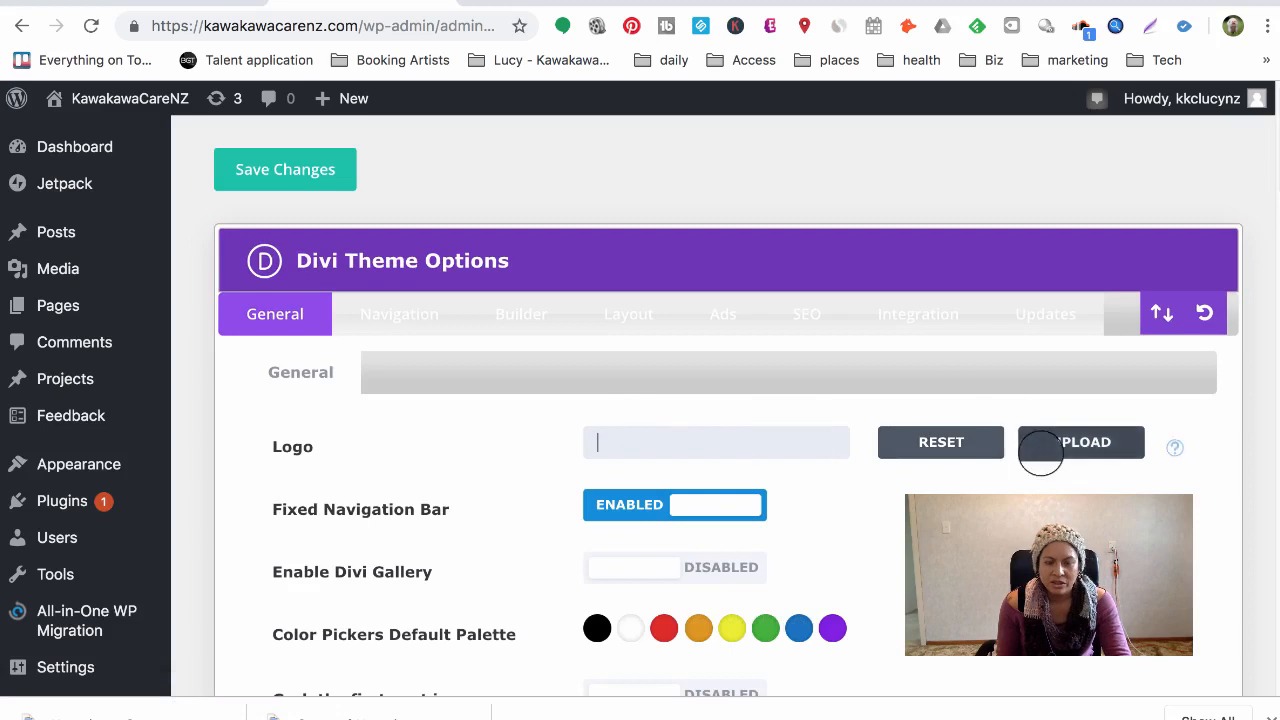
click(1079, 444)
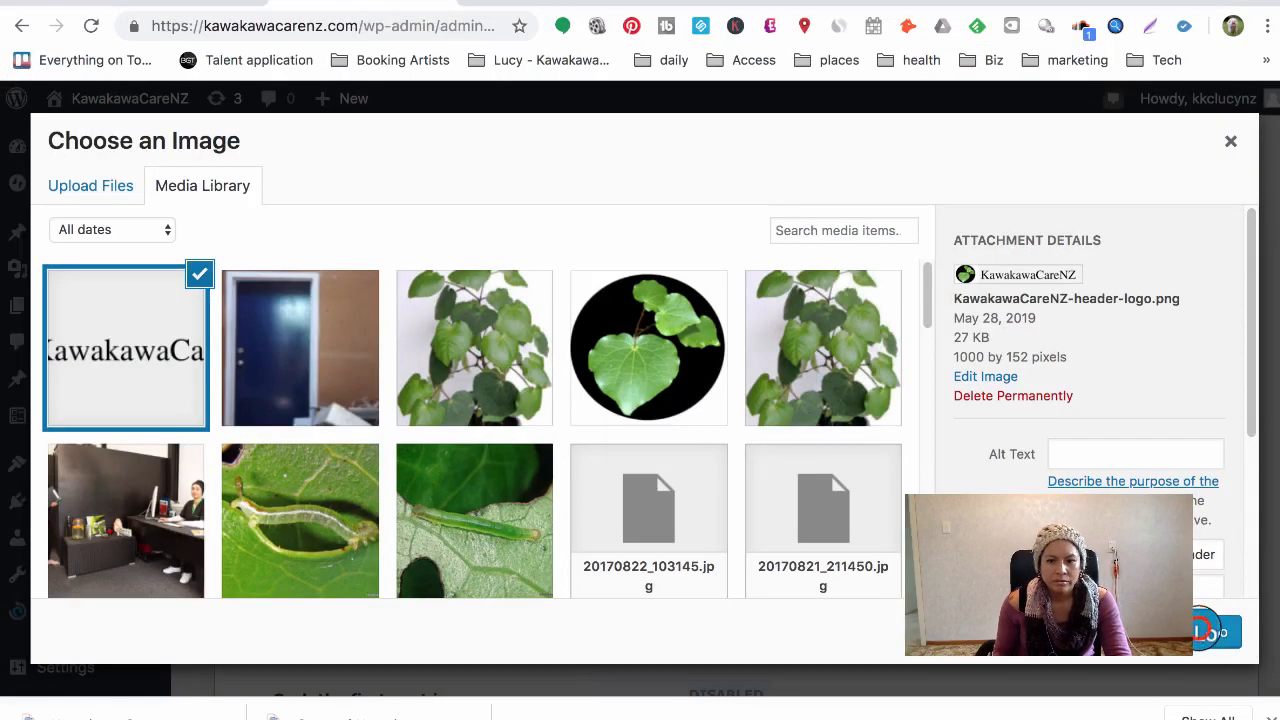
click(1206, 630)
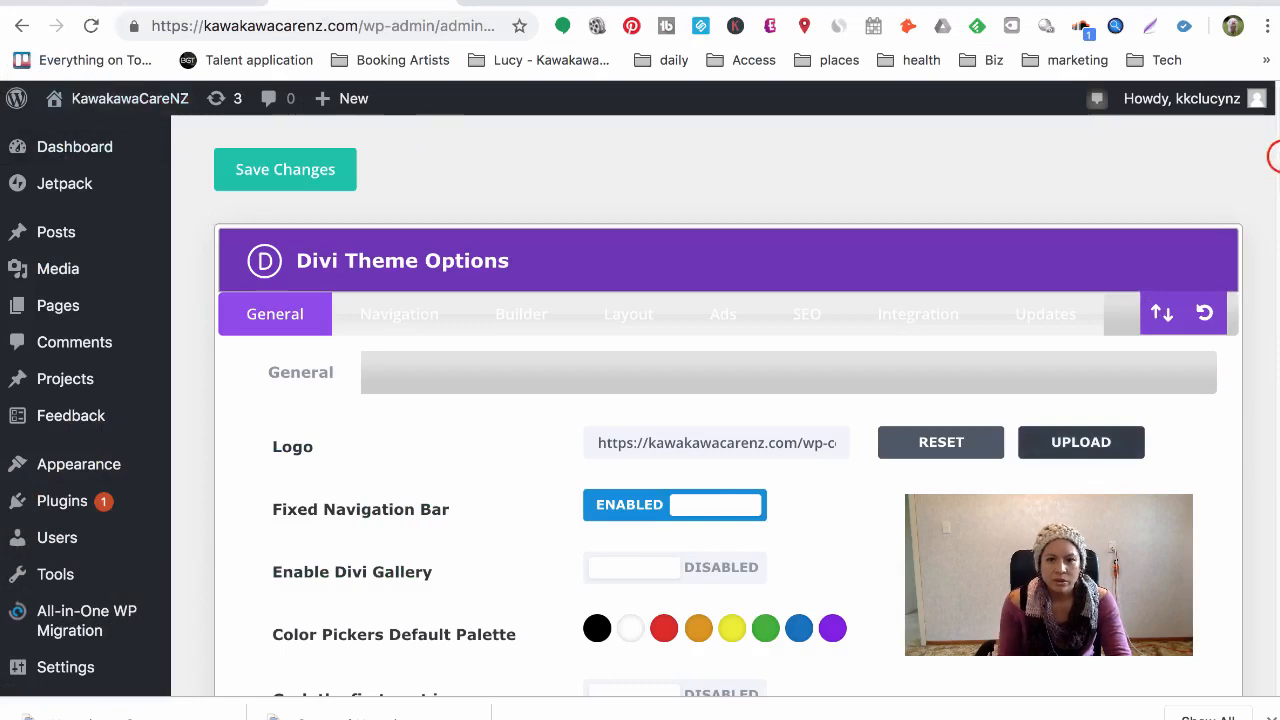
drag(1277, 156, 1248, 663)
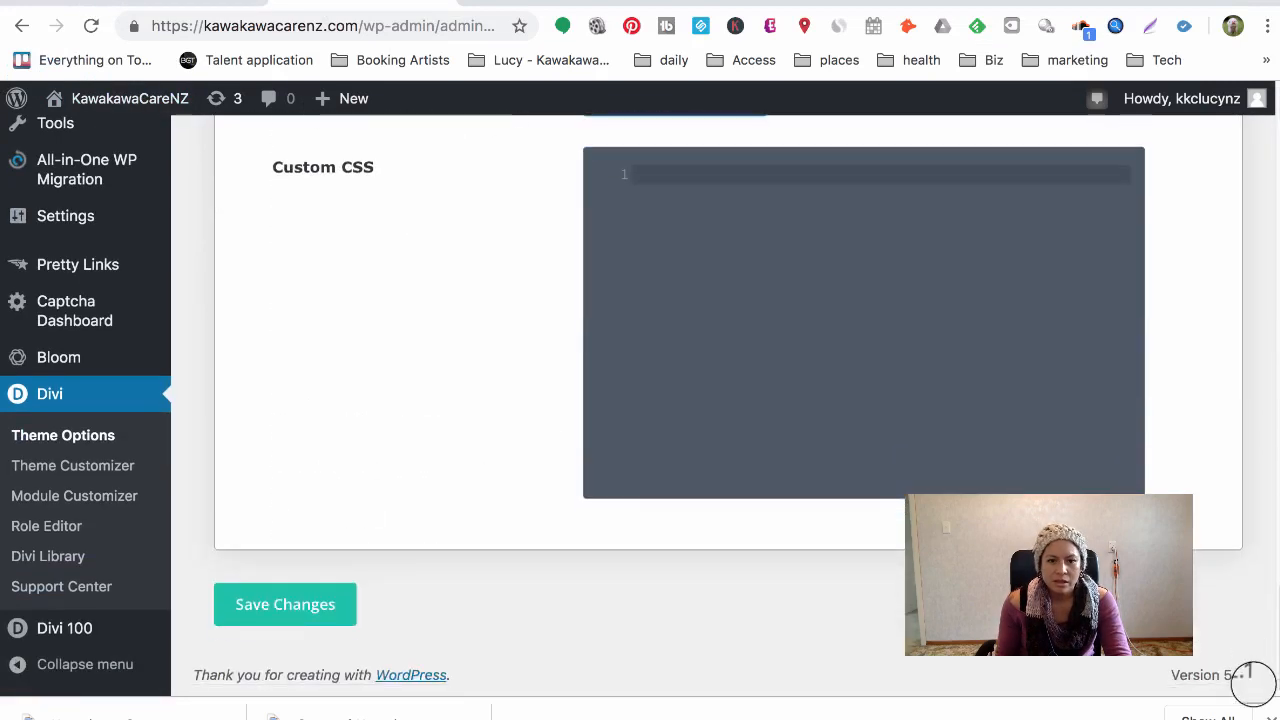
click(309, 606)
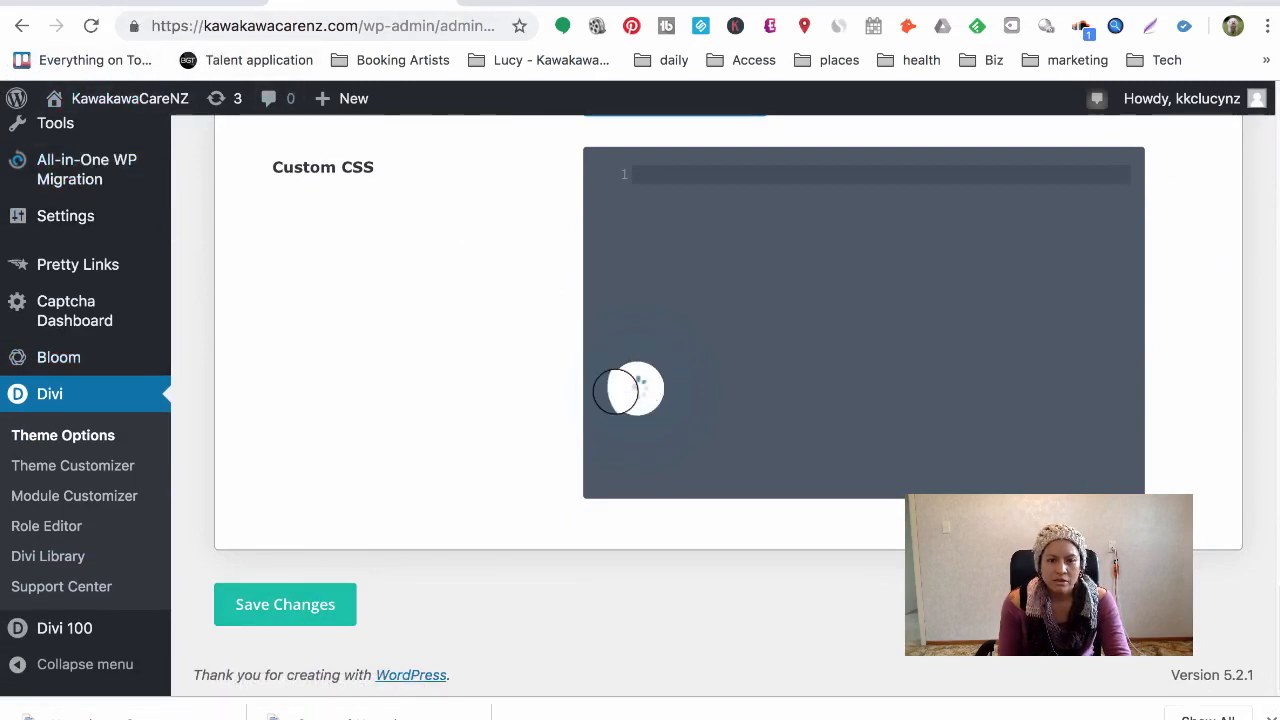
Reload the website's home page to check its header logo.
click(195, 2)
click(91, 19)
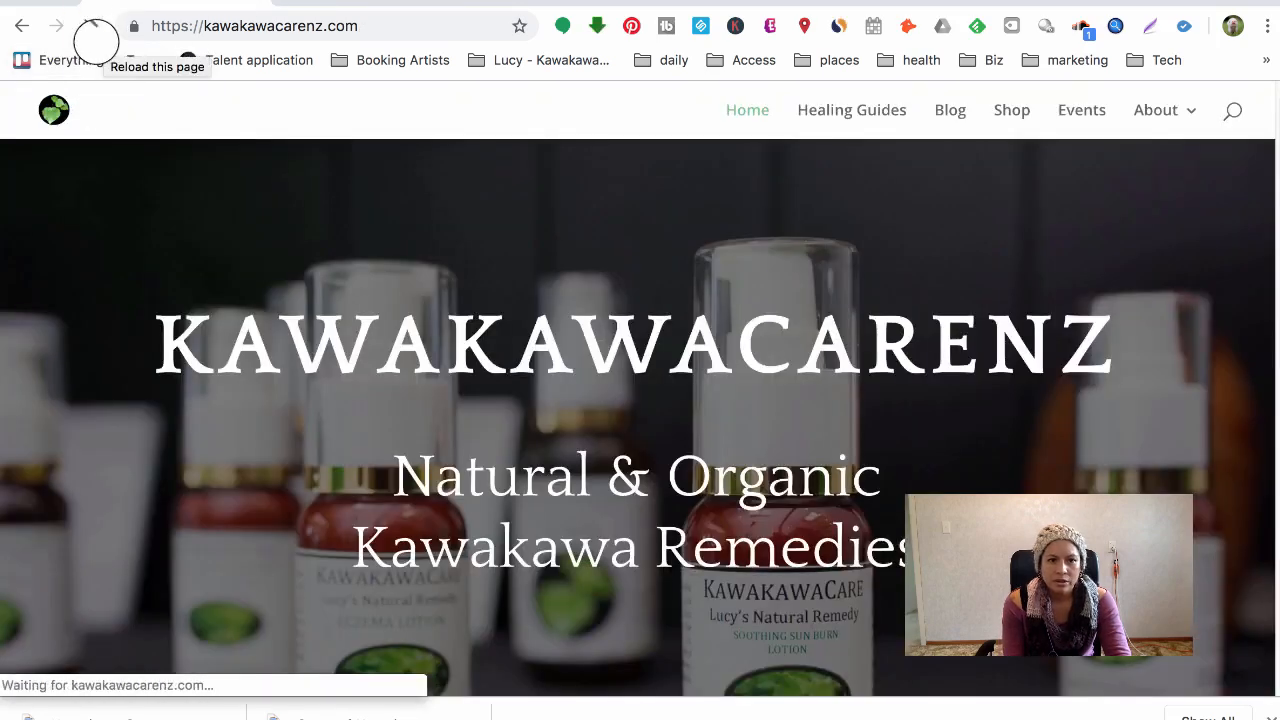
Go back to the Divi theme options and read the logo address through to its file name.
click(303, 2)
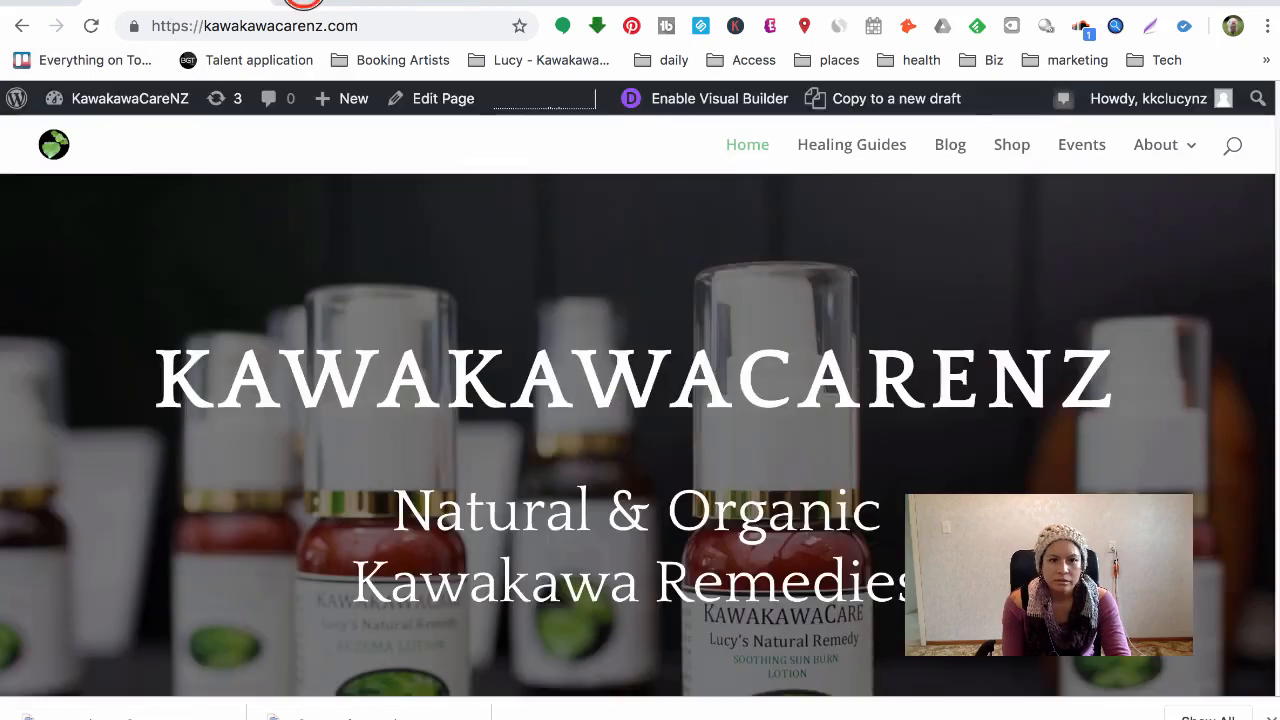
click(303, 2)
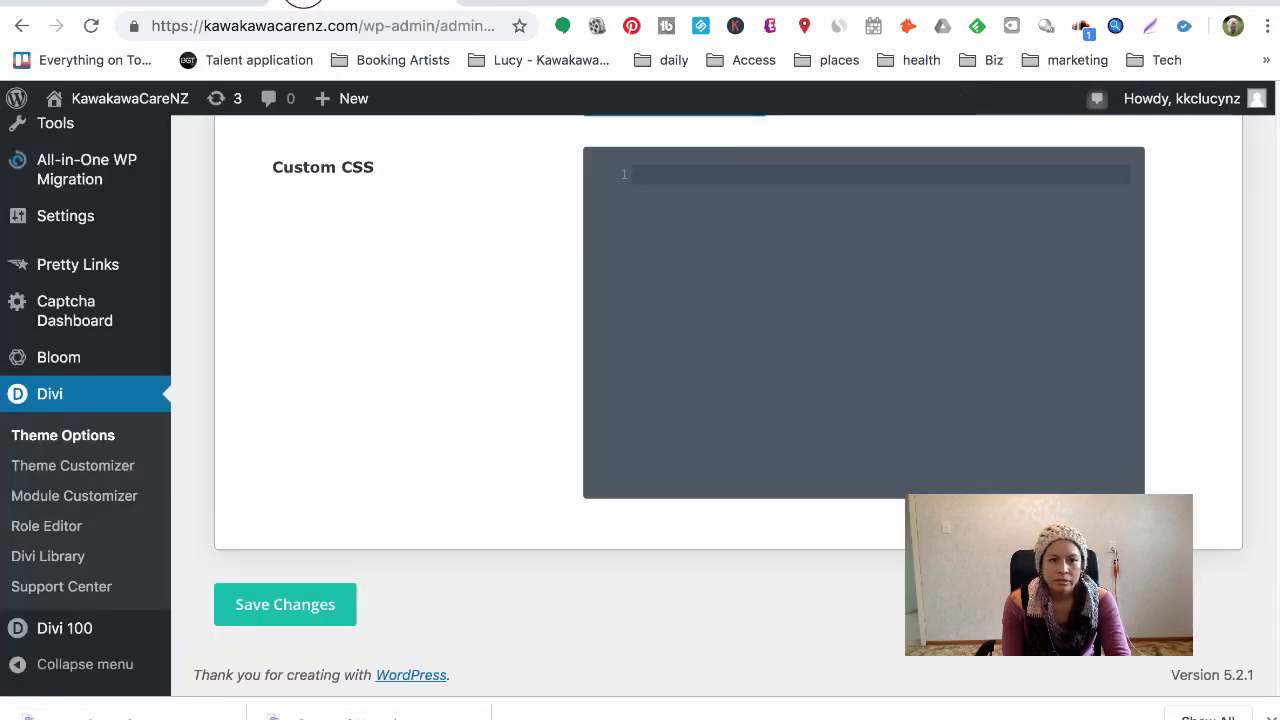
click(1279, 598)
drag(1275, 604, 1248, 95)
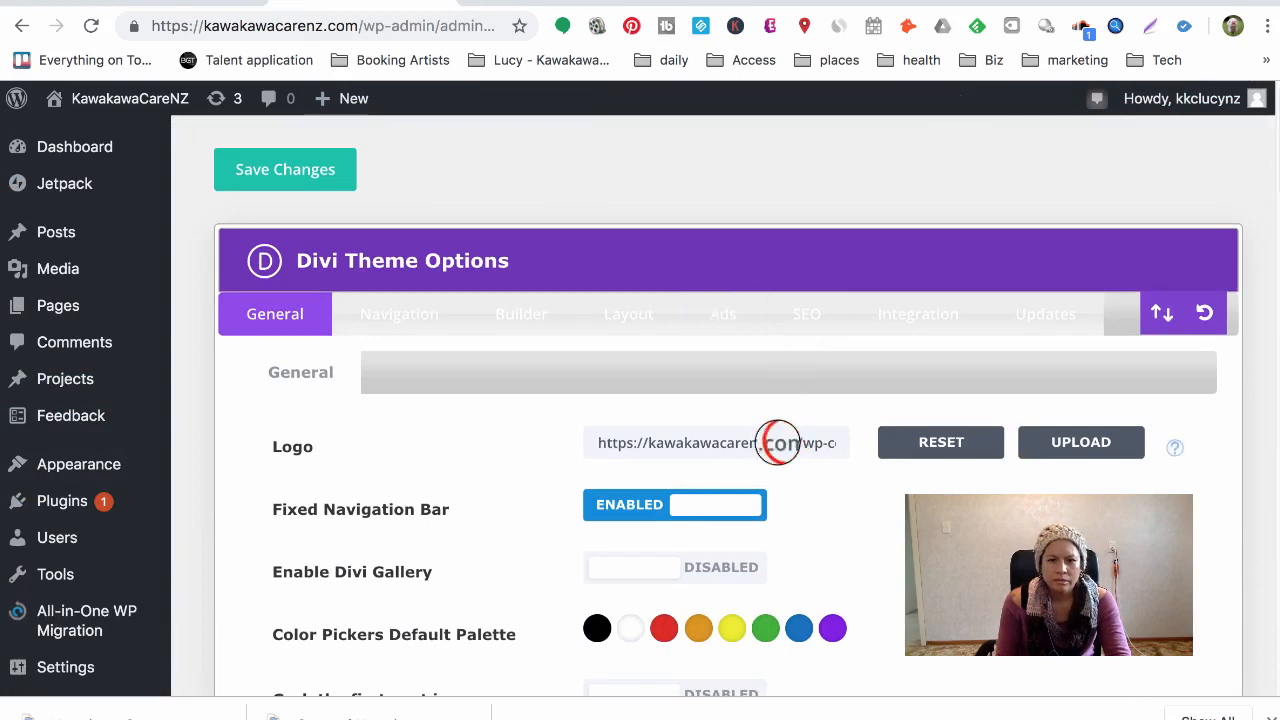
drag(784, 442, 930, 500)
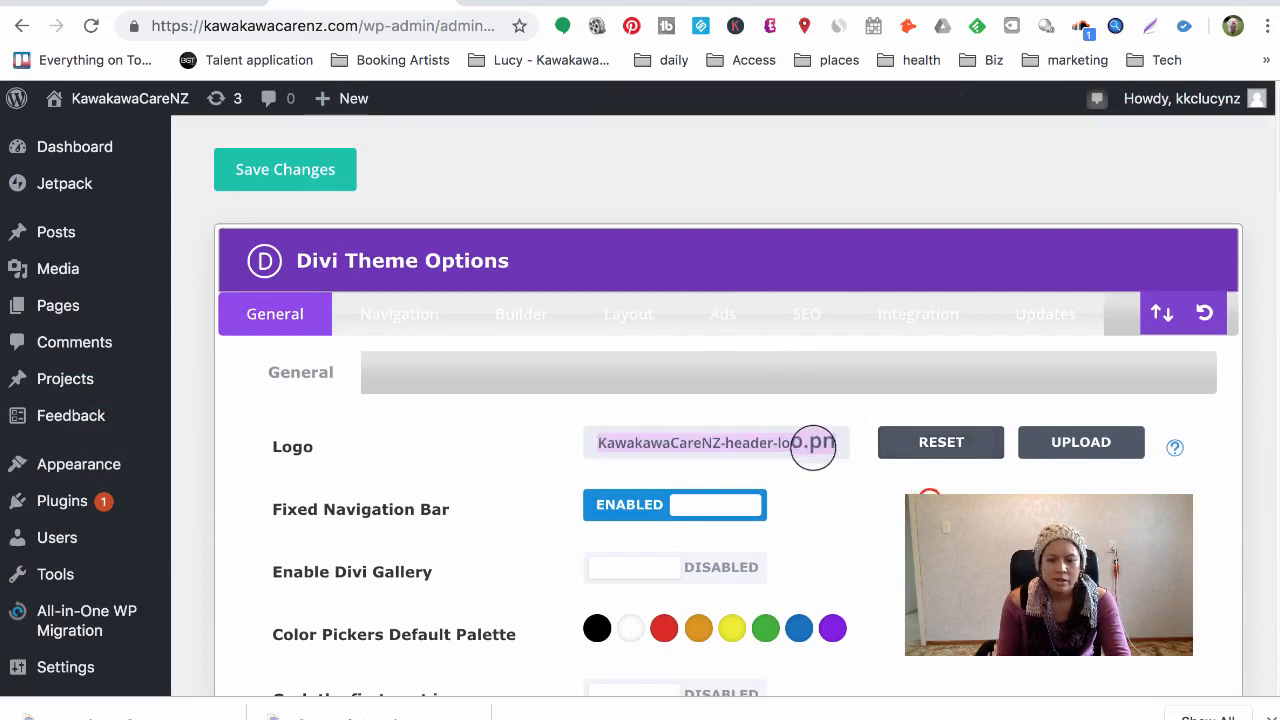
click(931, 486)
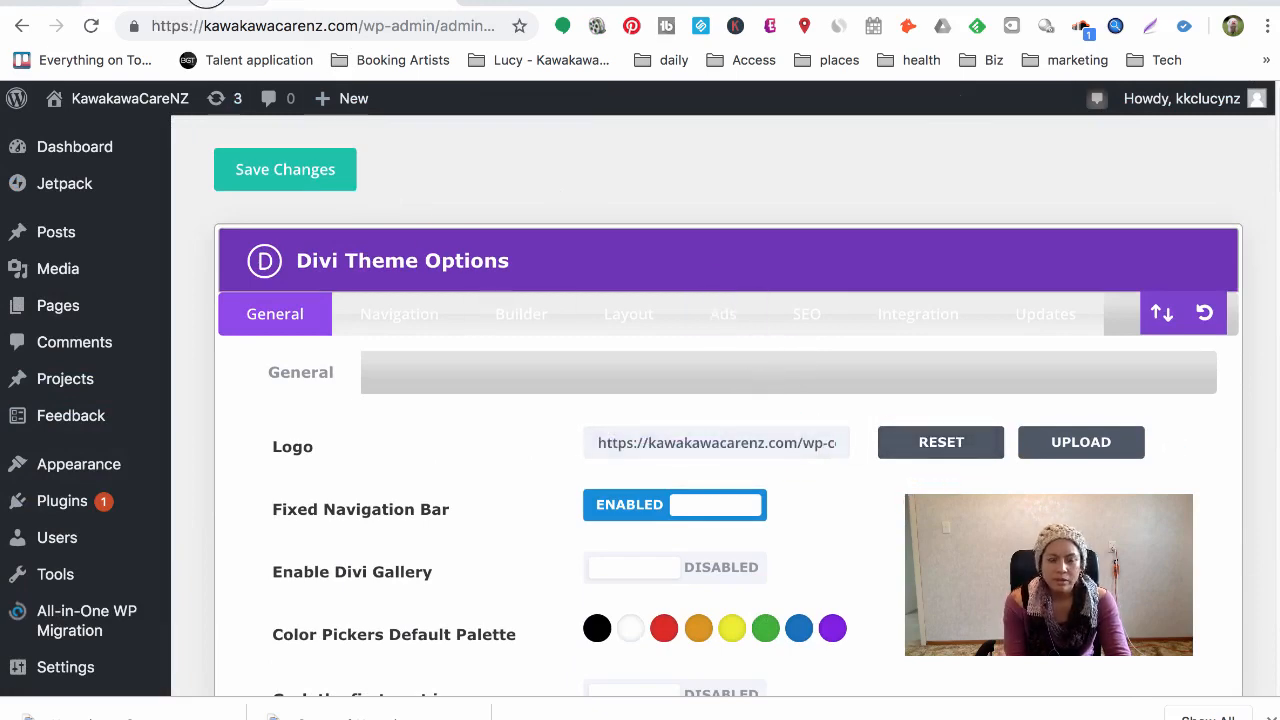
Copy the home page address and open the site in a new incognito window to check the header logo.
click(206, 1)
click(229, 28)
key(super+c)
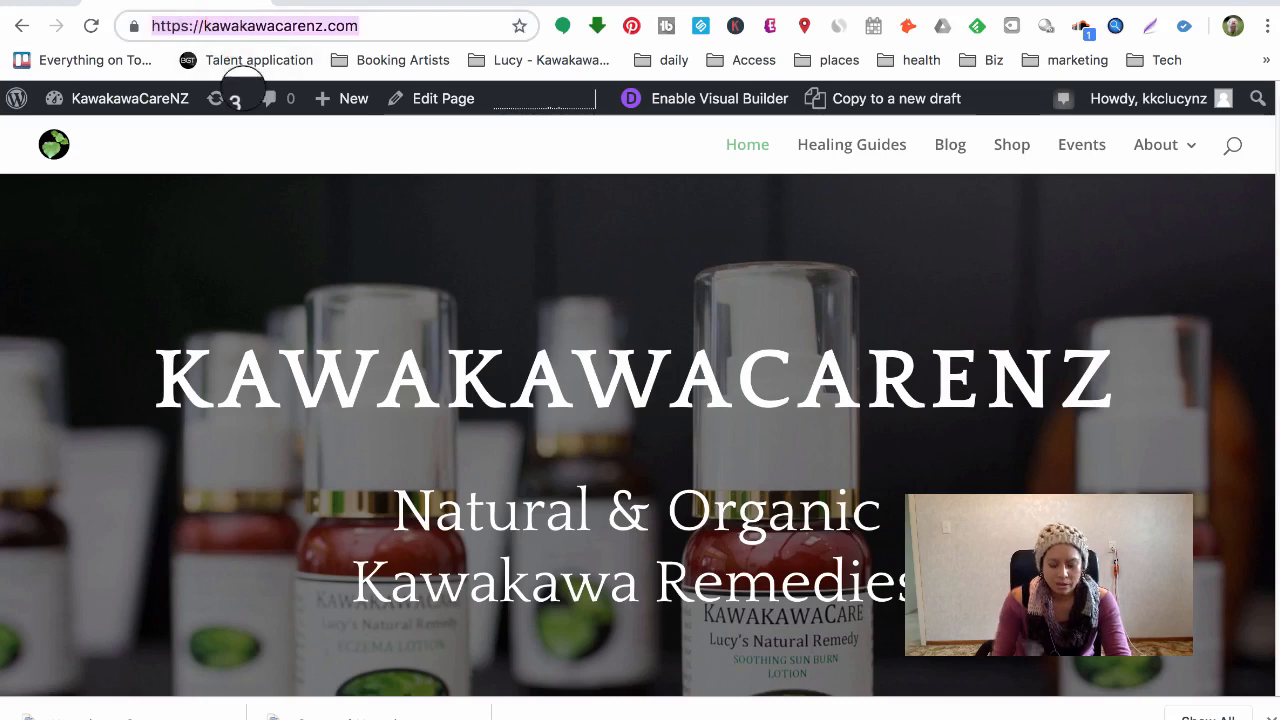
key(super+shift+n)
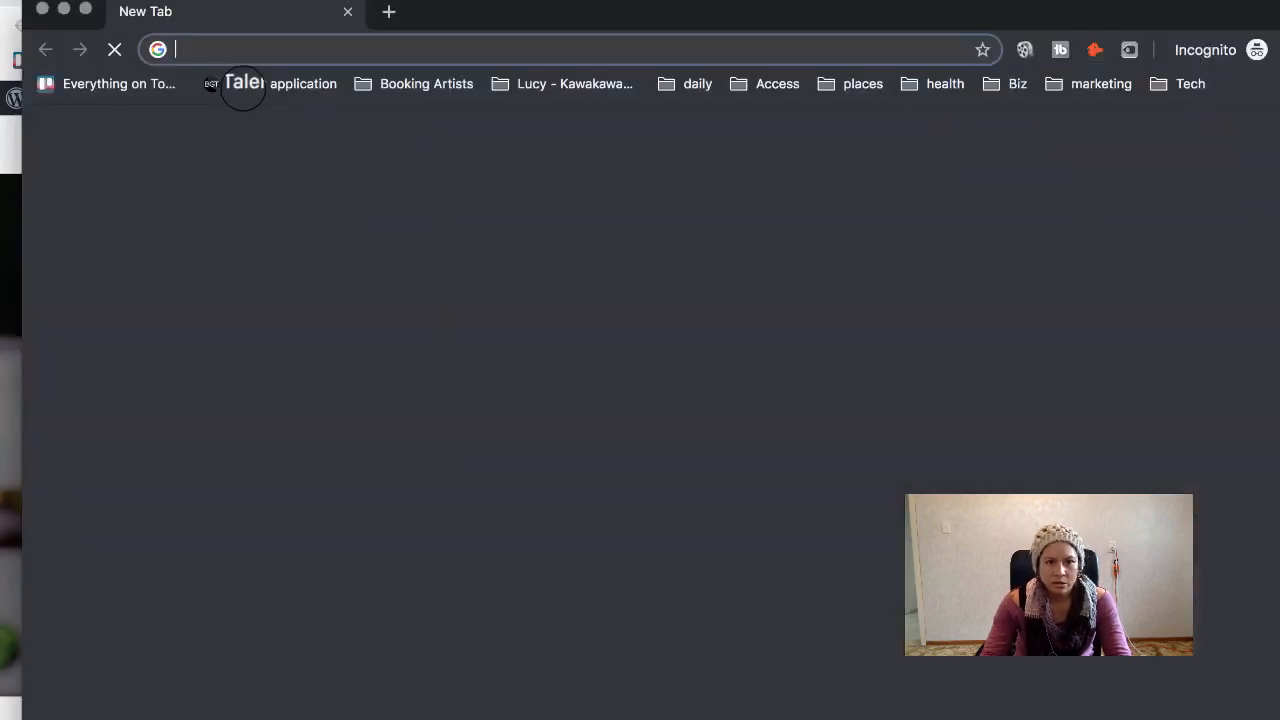
key(super+v)
key(Return)
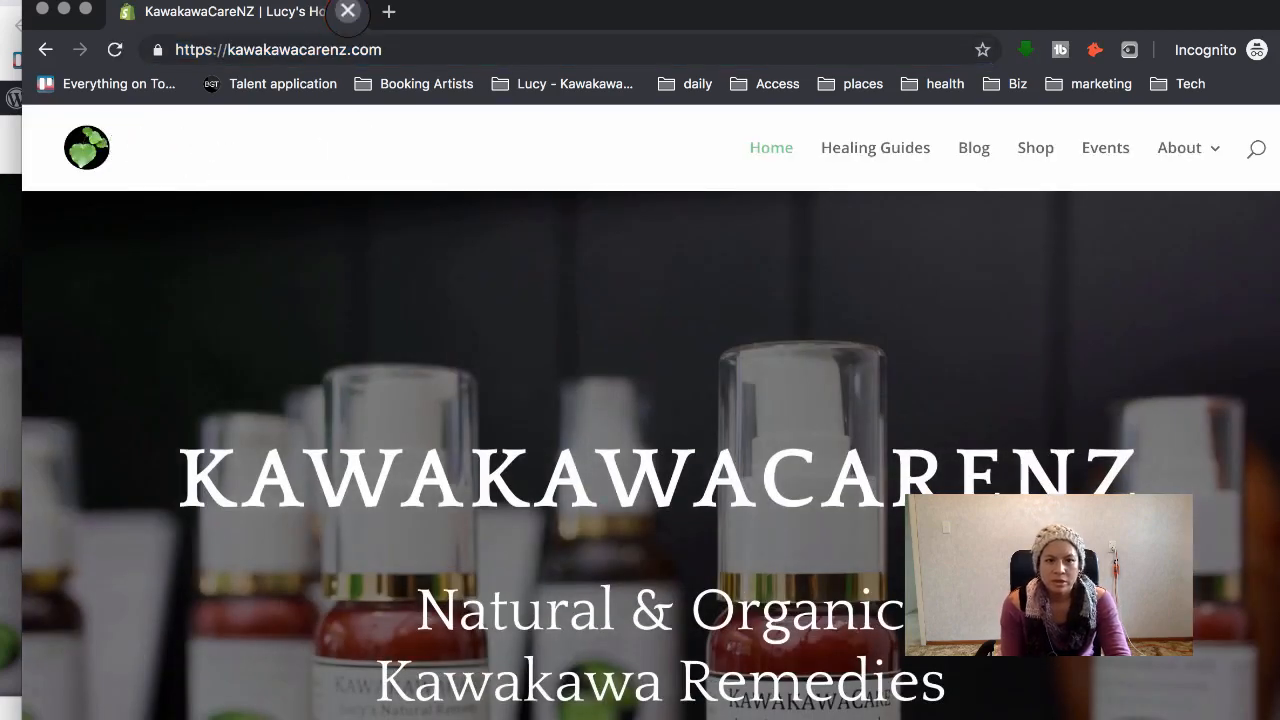
Reload the home page in the incognito window and open its header logo image separately to check which file it loads.
click(347, 12)
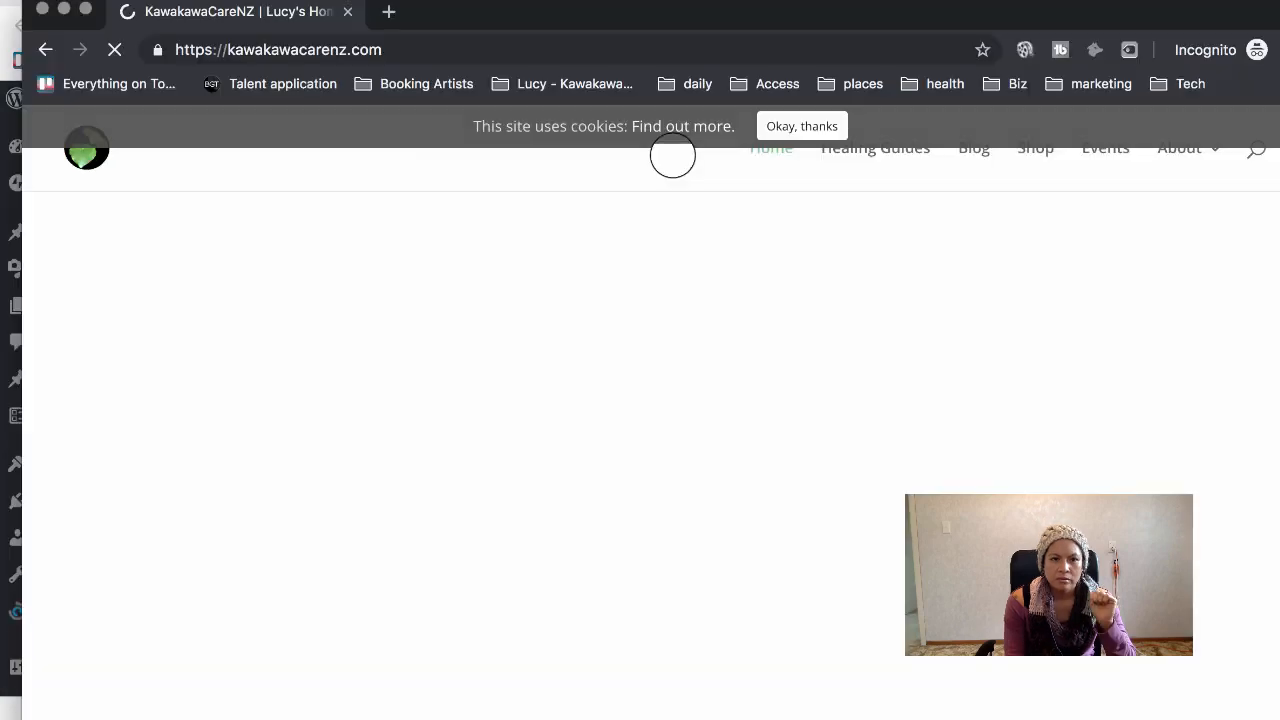
right_click(87, 150)
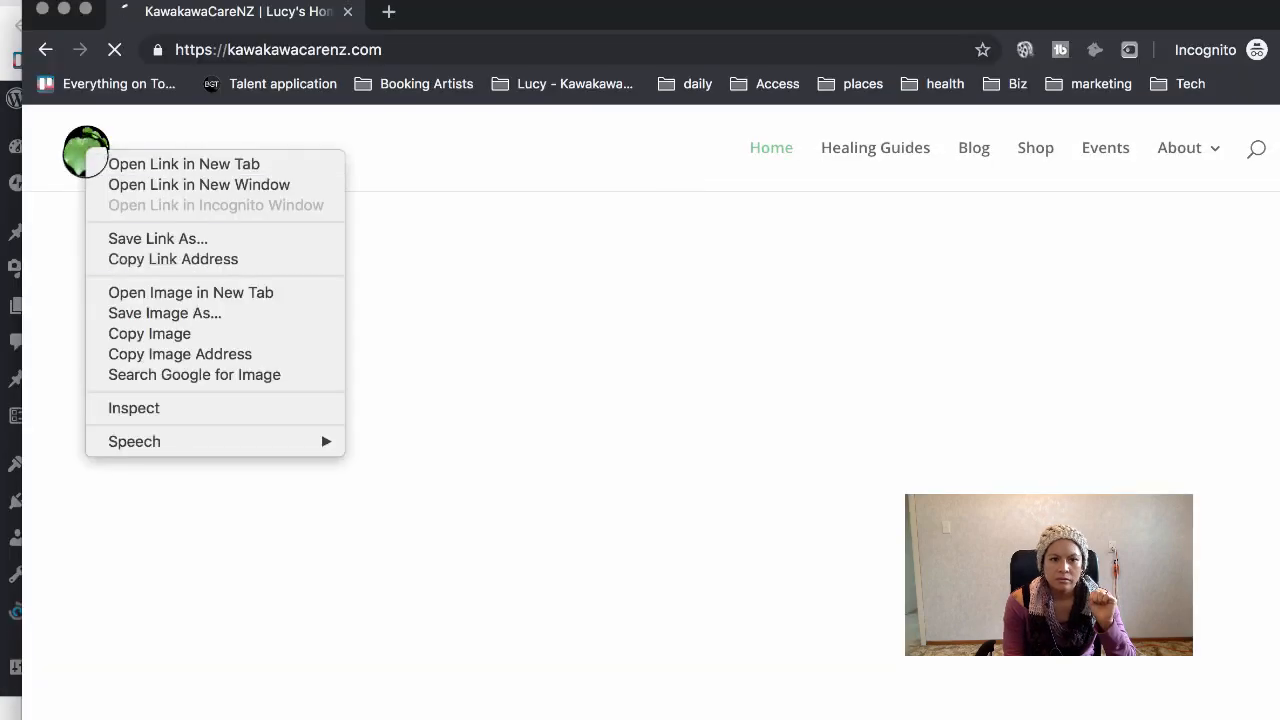
click(148, 291)
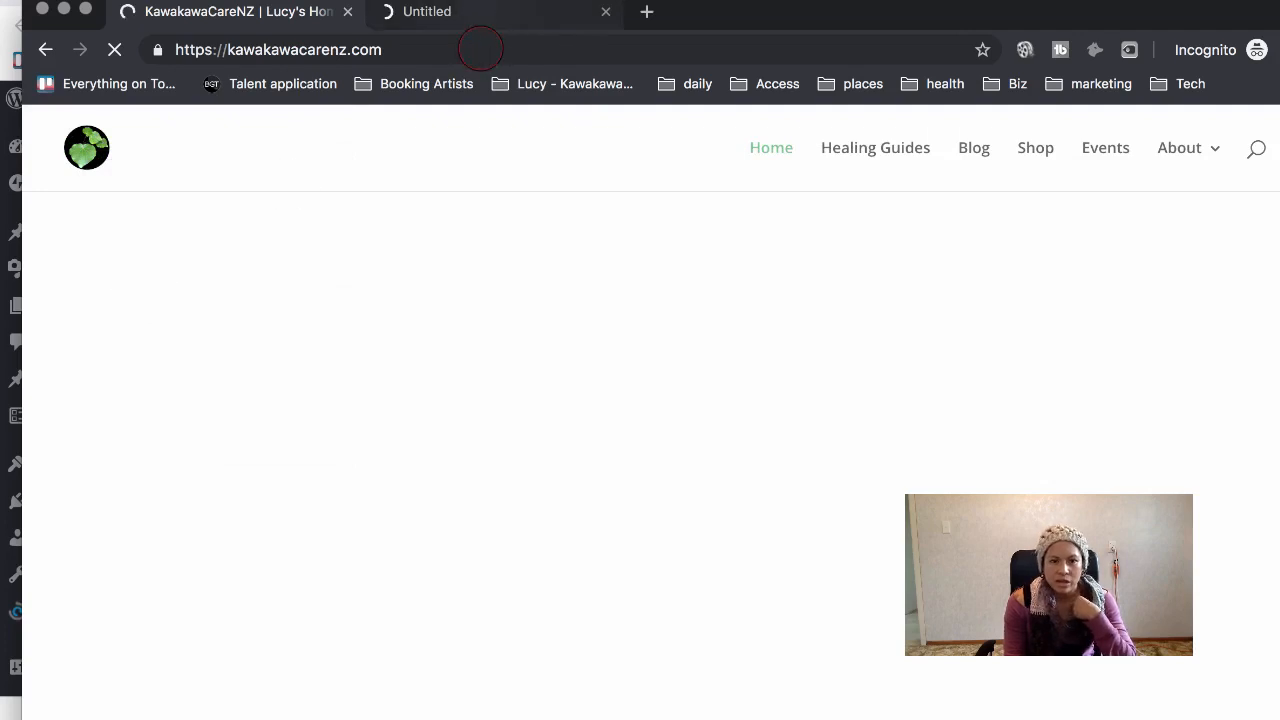
click(448, 22)
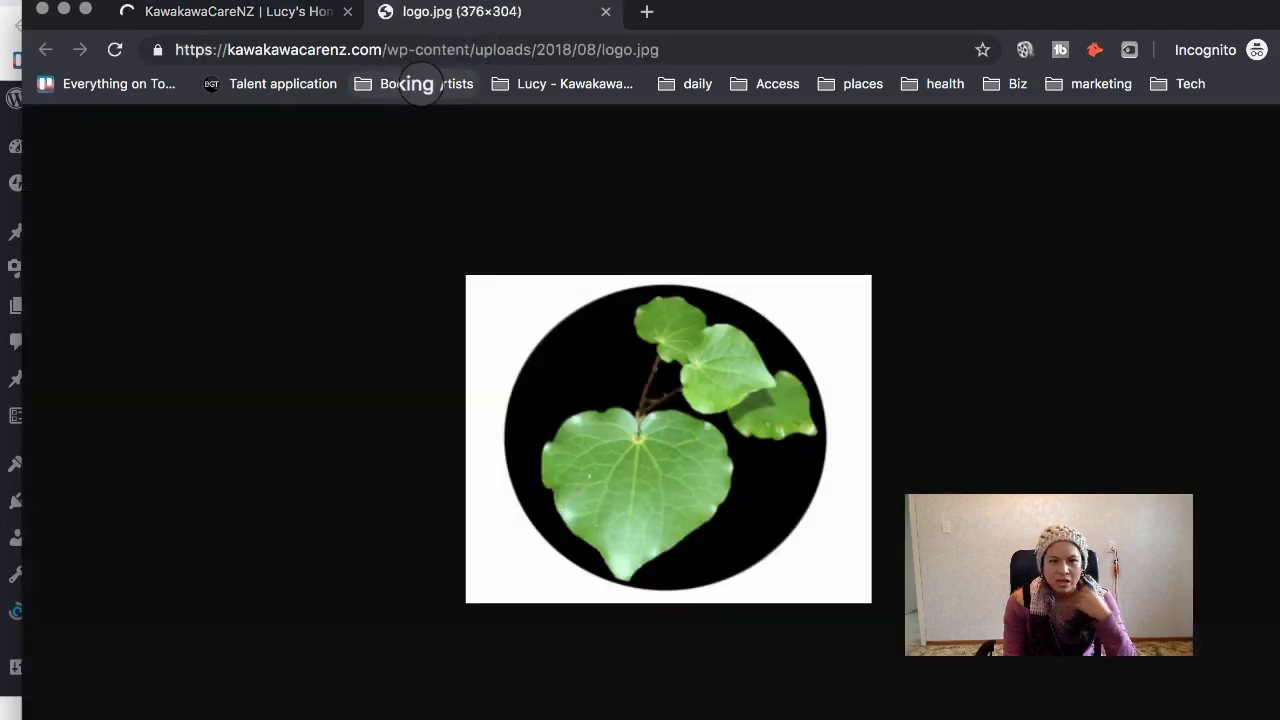
click(602, 12)
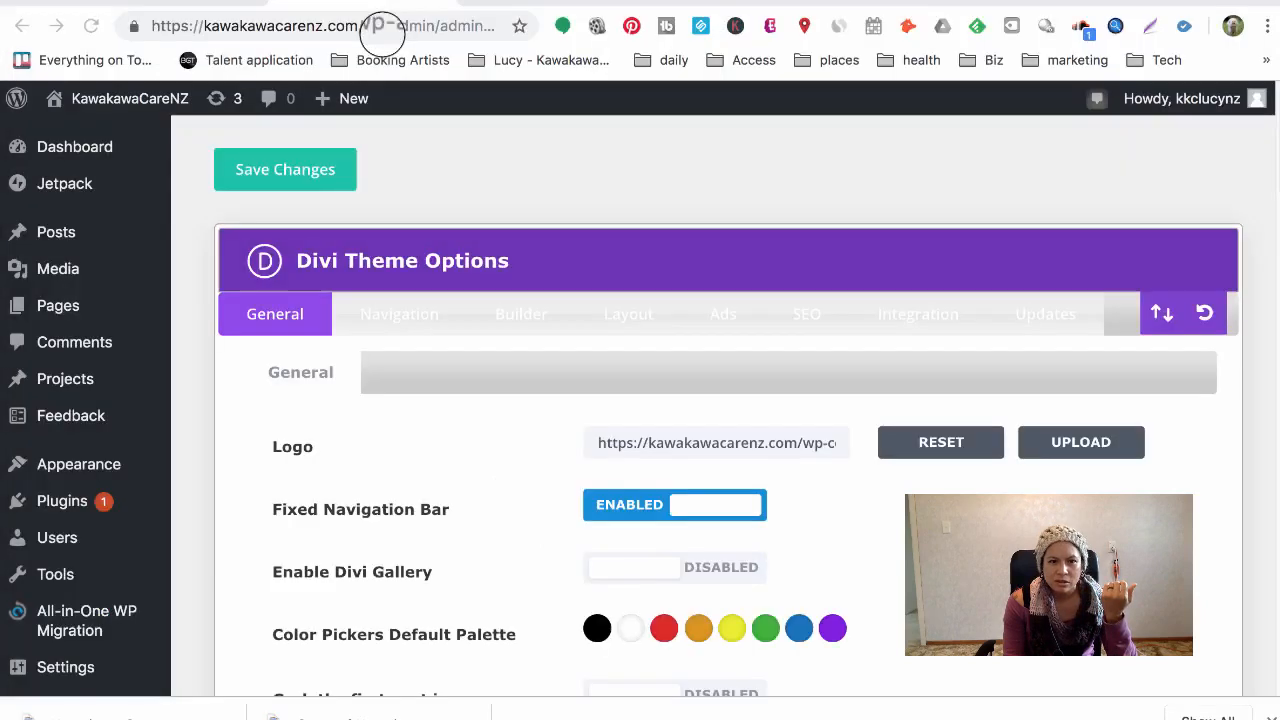
Return to the Divi general settings and recheck the file name at the end of the logo address.
click(311, 166)
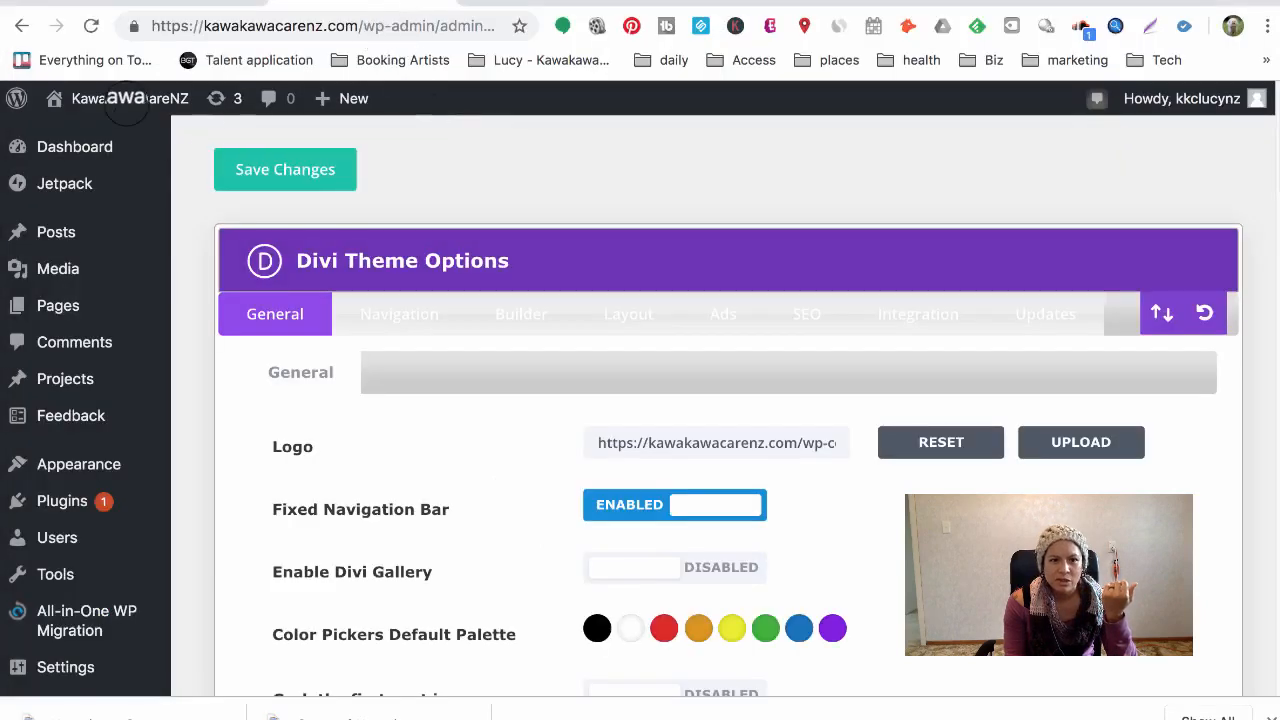
click(311, 166)
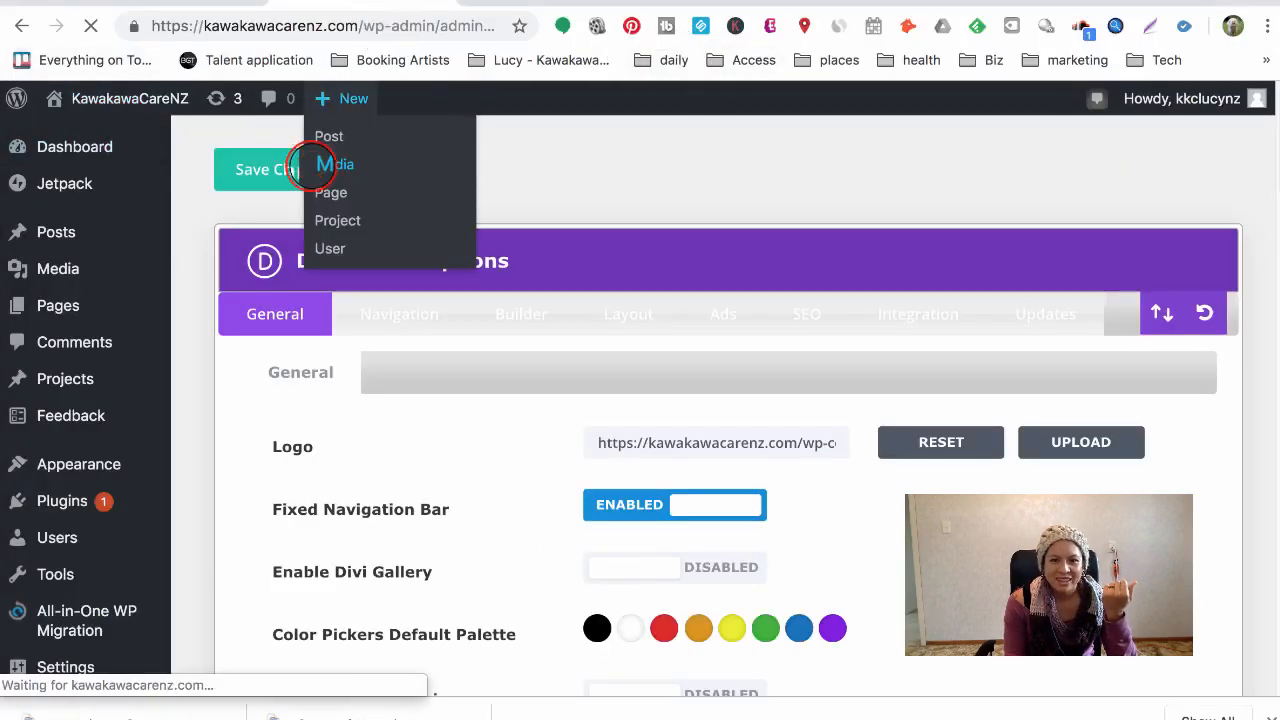
click(614, 154)
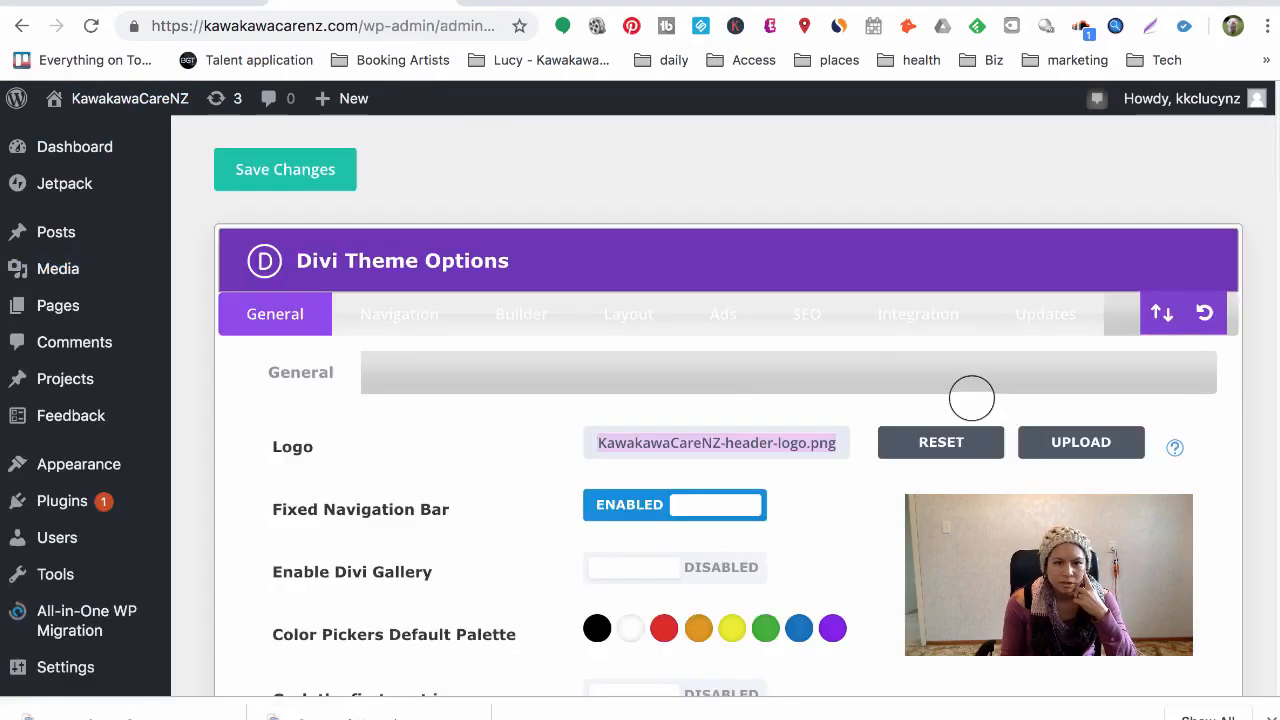
click(650, 448)
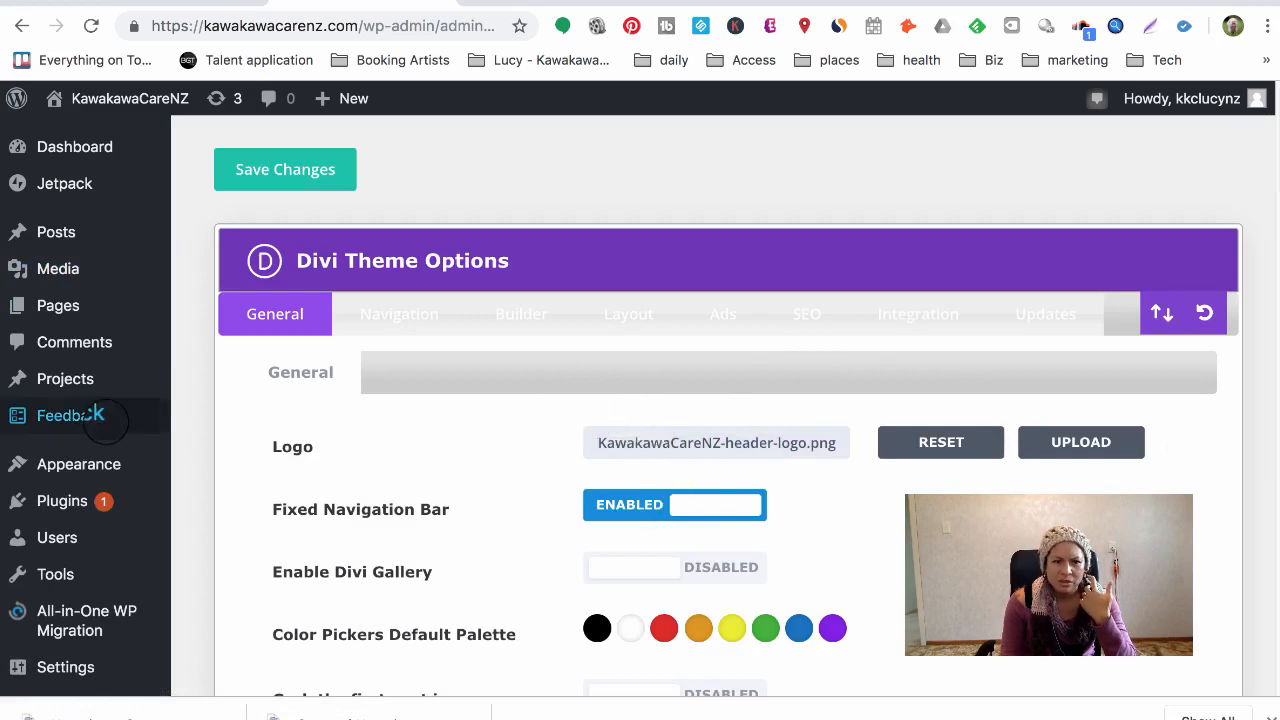
mouse_move(105, 463)
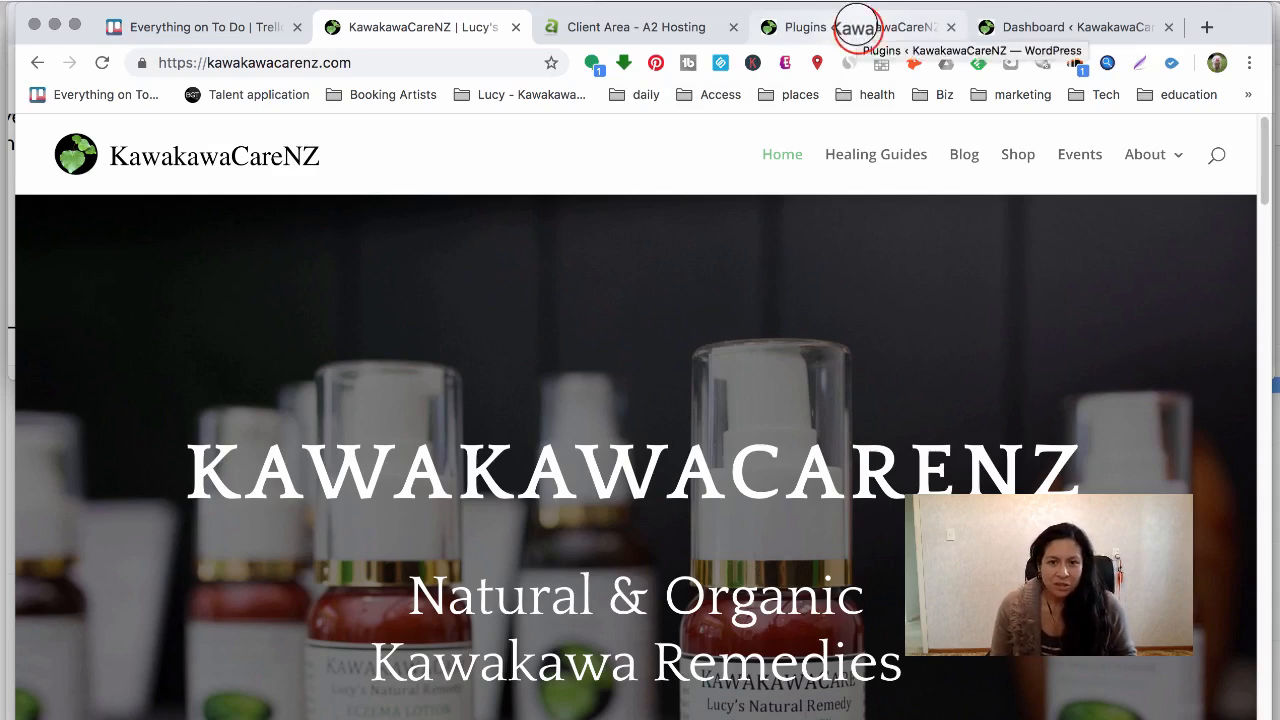
Review the installed plugins list, including A2 Fixed W3 Total Cache, and compare the header logo on the site's home page.
click(856, 26)
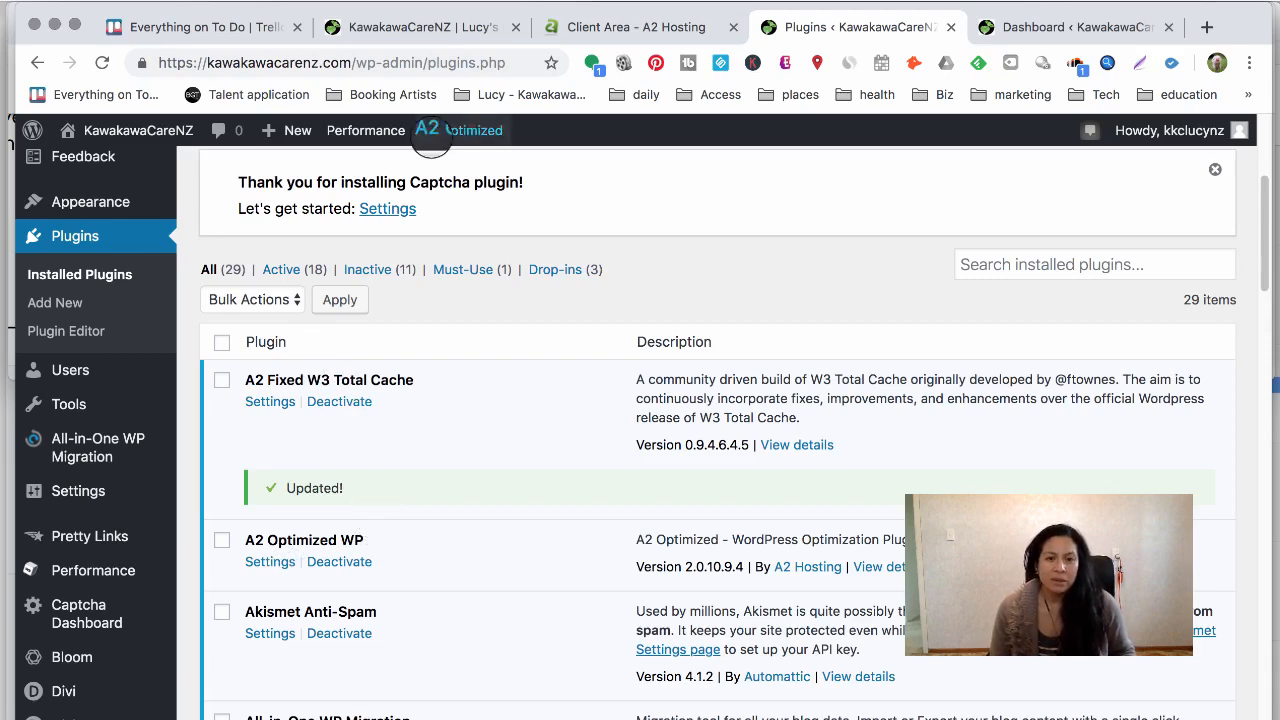
click(421, 26)
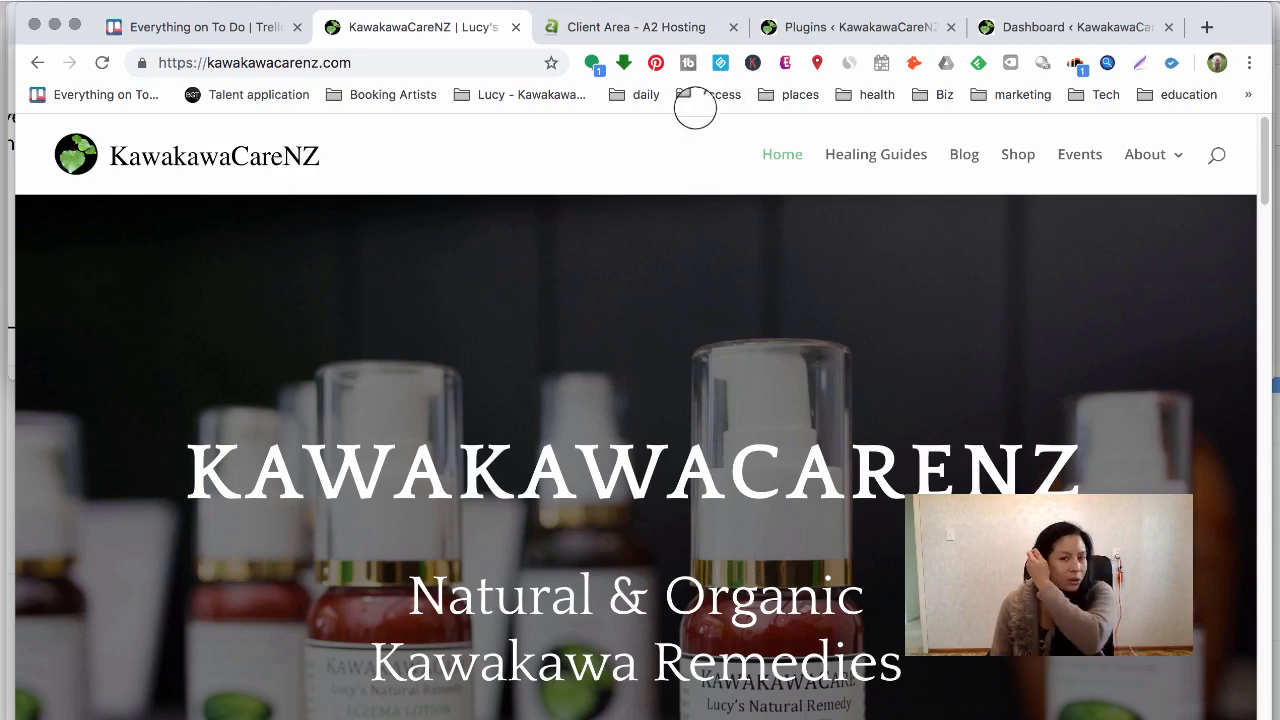
click(850, 27)
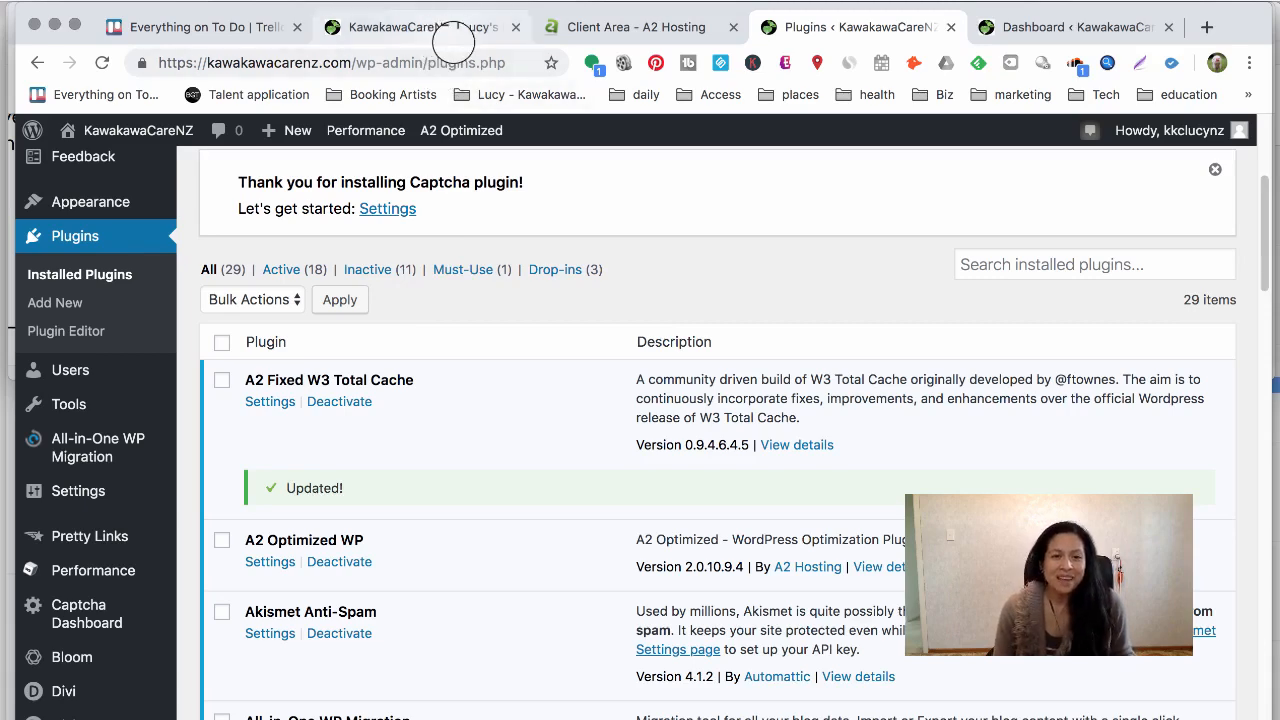
click(470, 32)
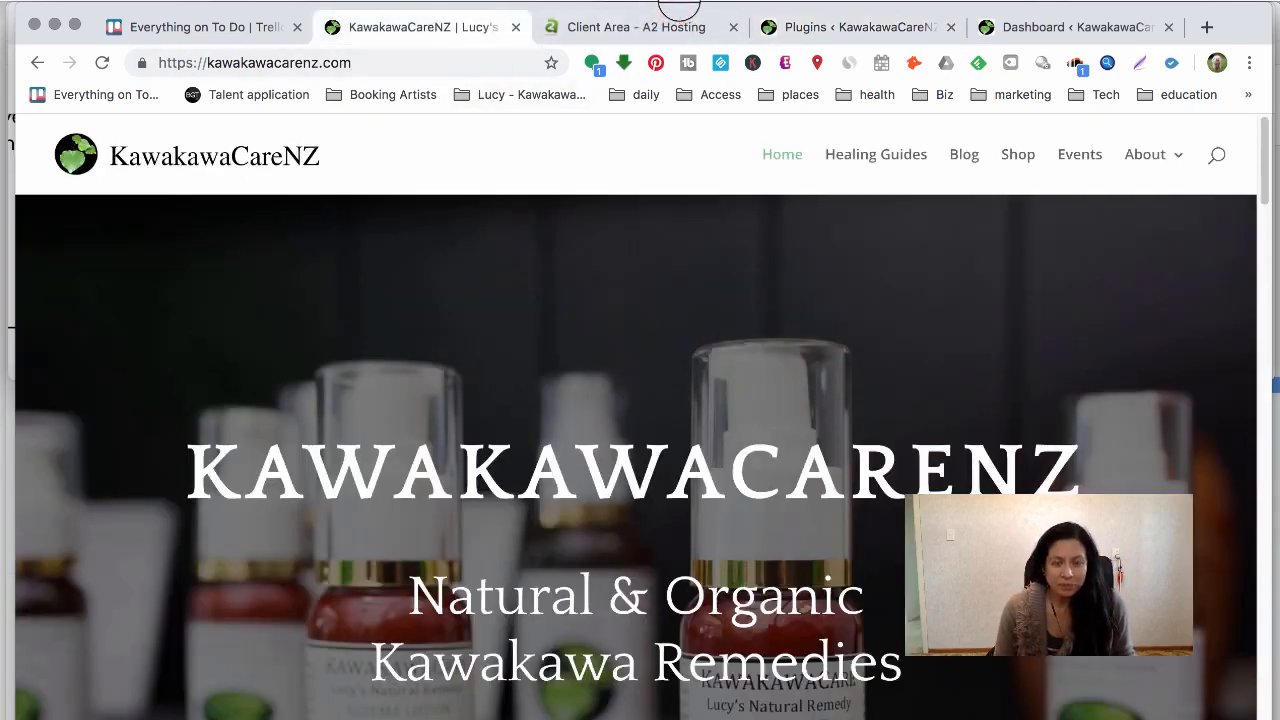